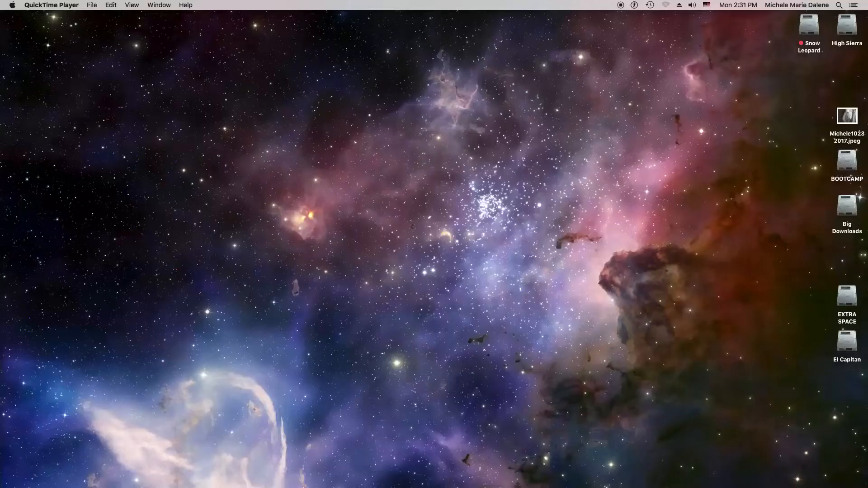
Launch CamTwist, preview the Test Card setup and dissolve it into the program output.
mouse_move(299, 486)
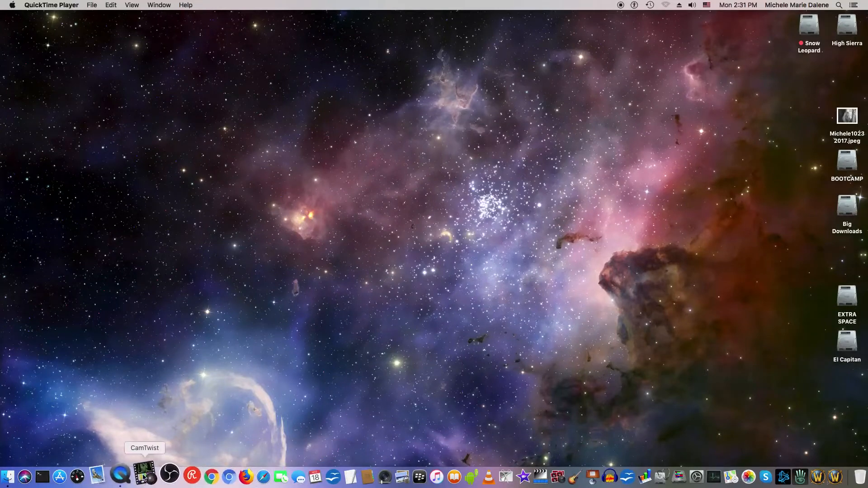
click(143, 476)
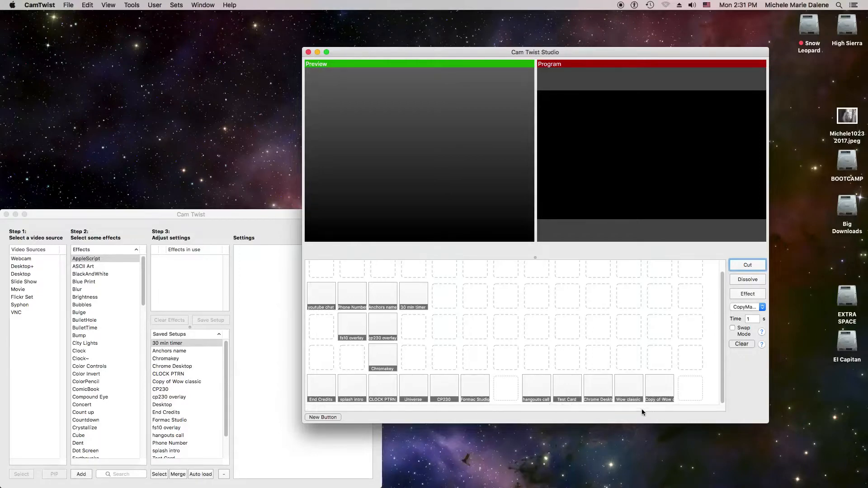
click(565, 394)
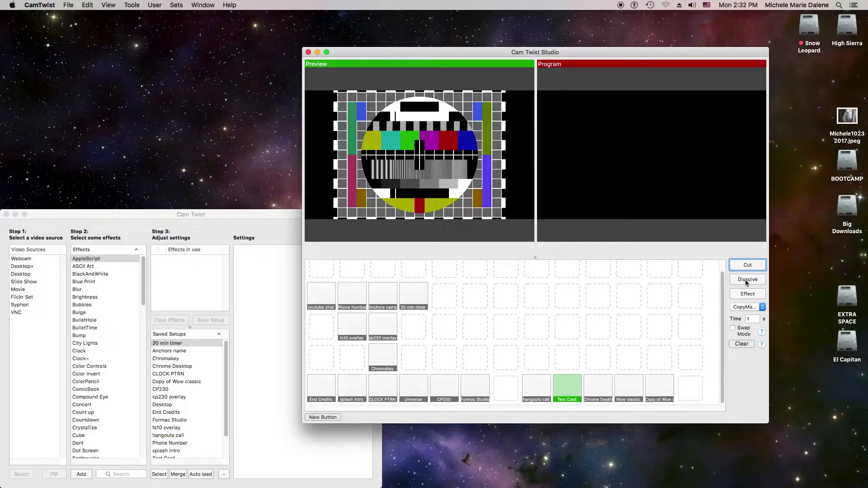
click(746, 280)
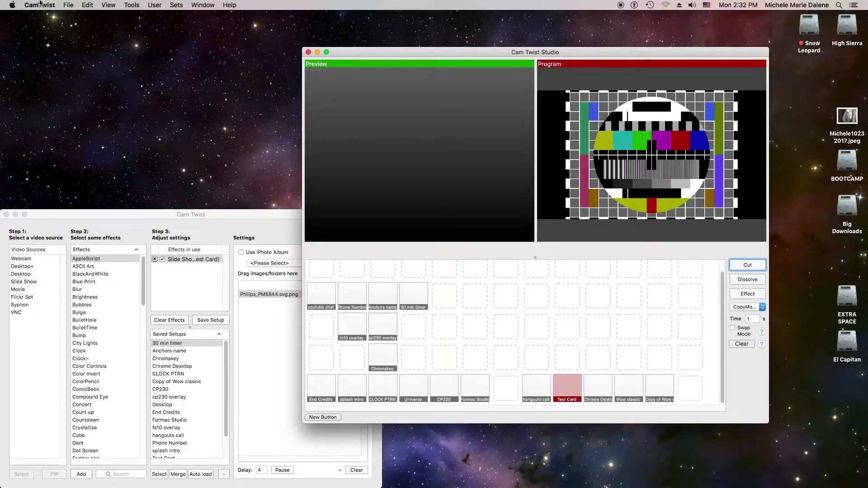
Review CamTwist's general preferences, including frame rate, video size and the Syphon server option, and close them.
click(40, 5)
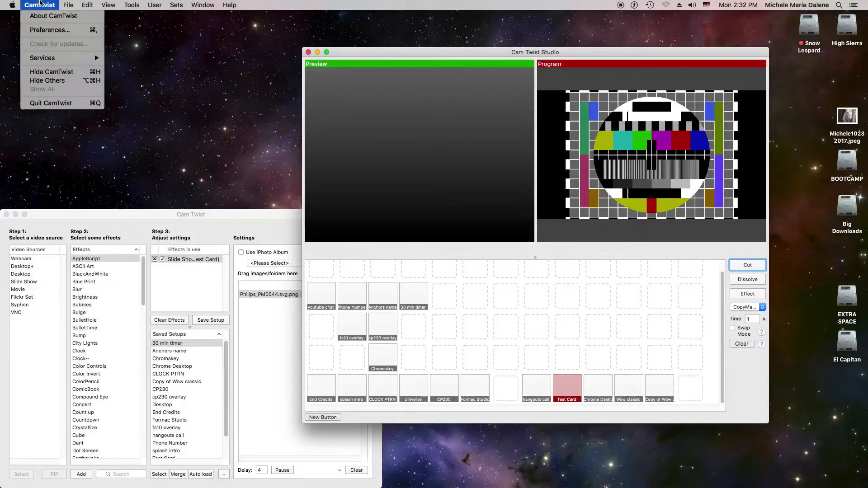
click(50, 30)
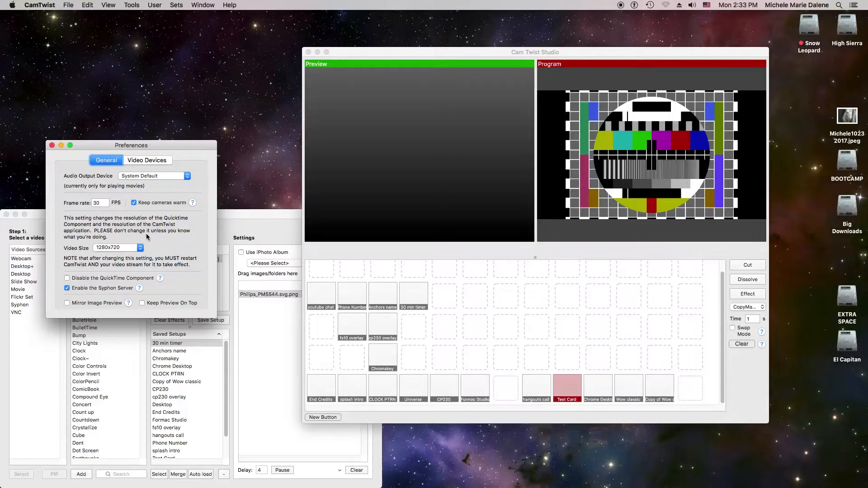
click(51, 146)
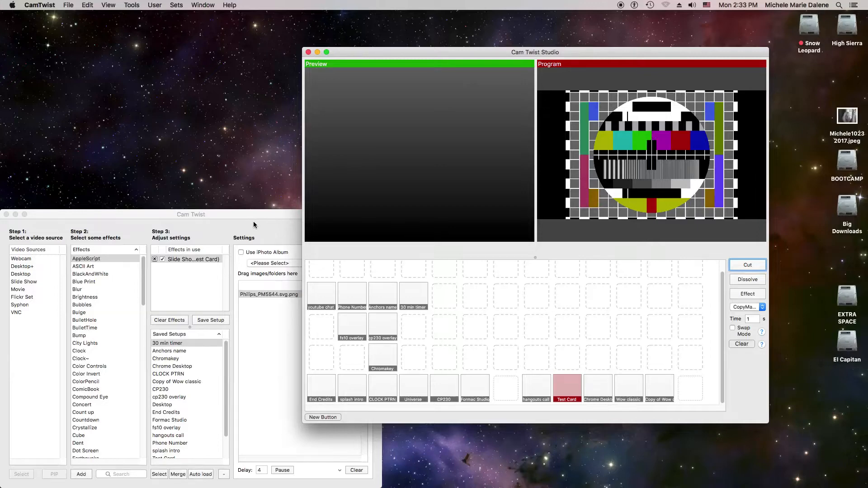
Bring the Cam Twist setup window forward, look through the available effects and saved setups, and close the window.
click(237, 213)
drag(238, 213, 484, 102)
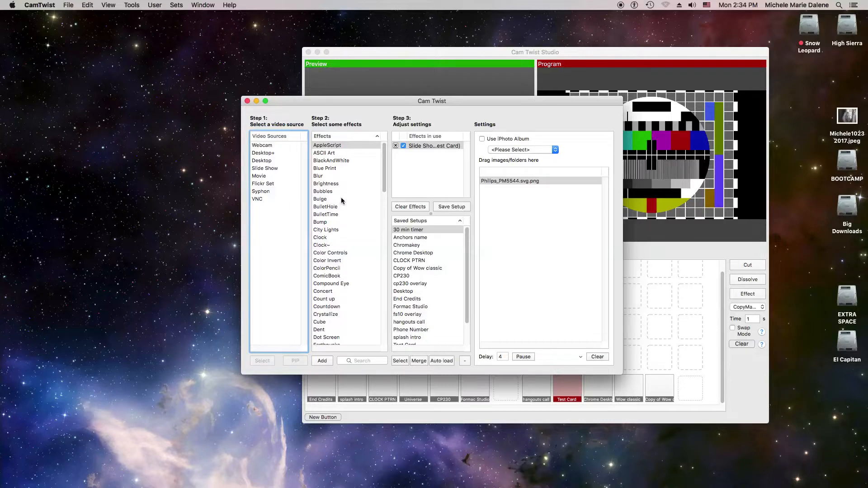
scroll(341, 200, down, 5)
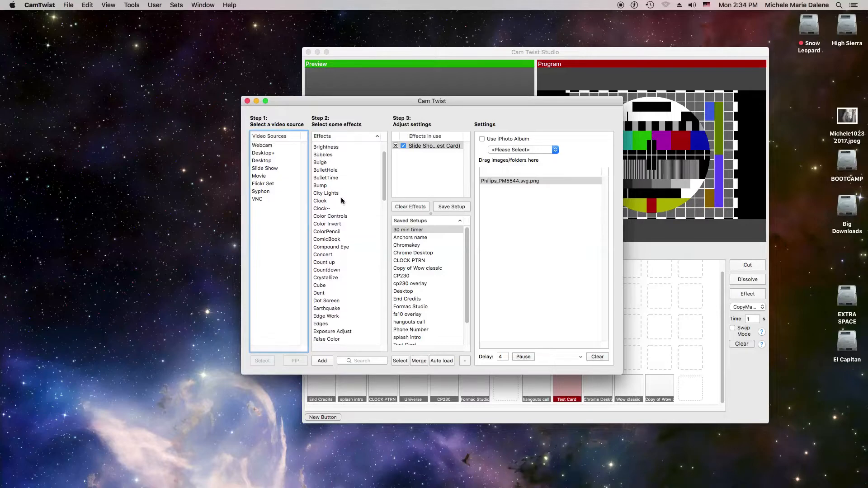
scroll(341, 200, down, 10)
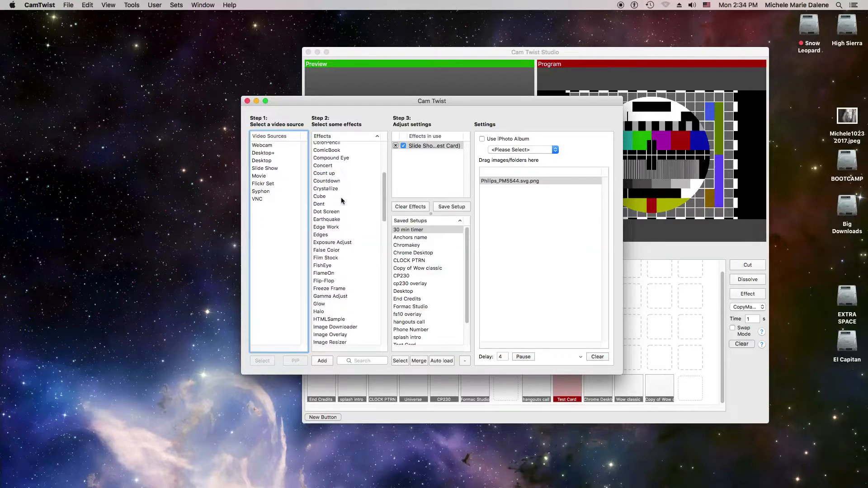
scroll(341, 199, down, 3)
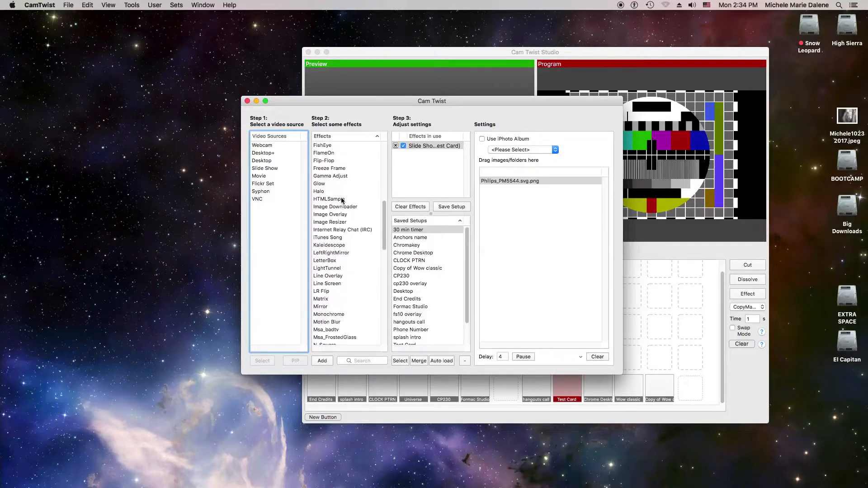
scroll(341, 200, down, 12)
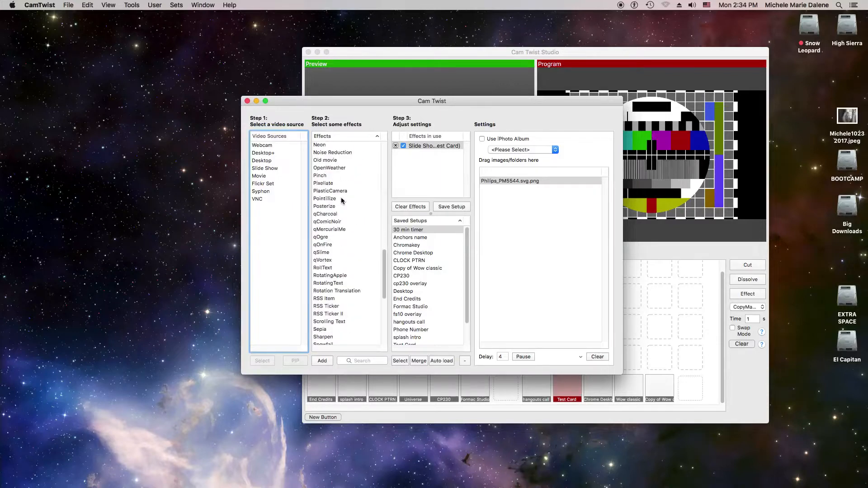
scroll(341, 201, down, 10)
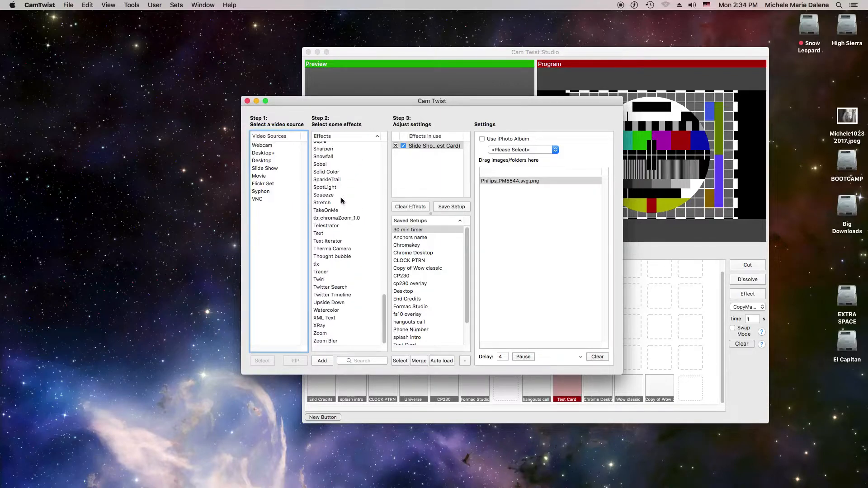
scroll(341, 200, up, 20)
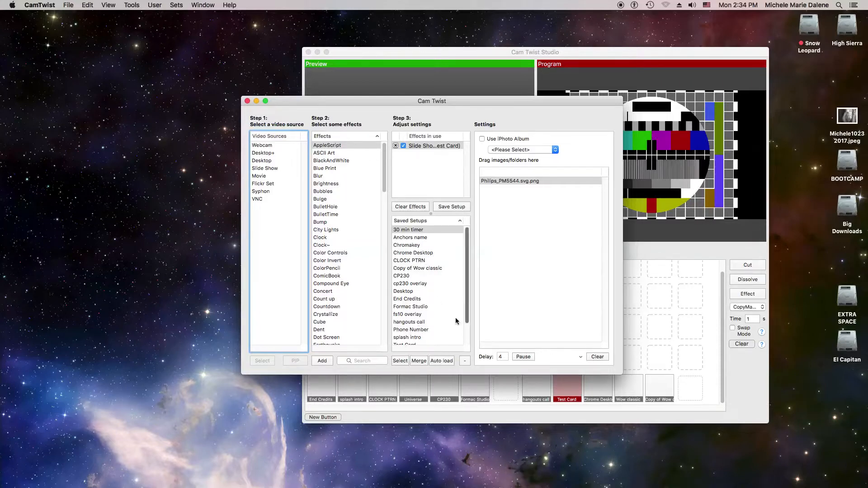
scroll(423, 345, down, 3)
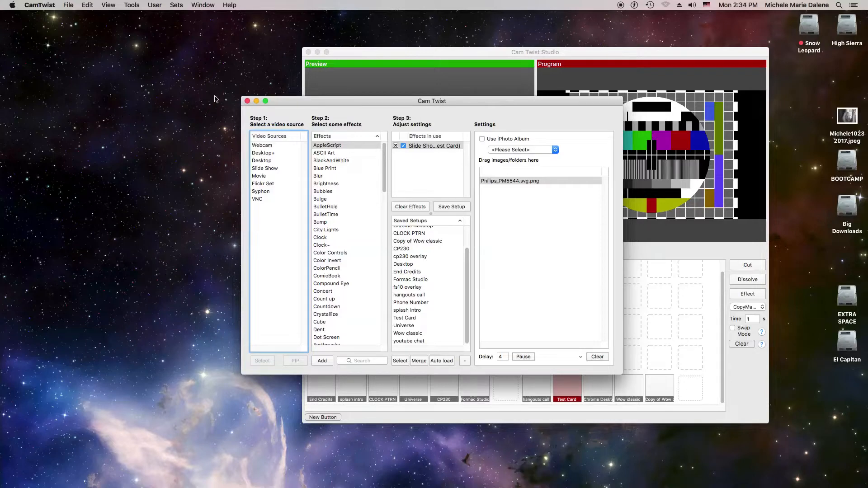
click(247, 101)
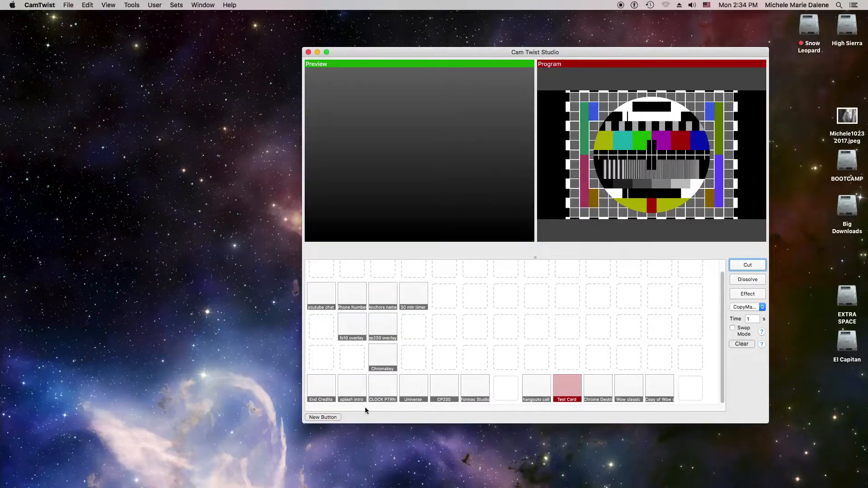
Preview the CLOCK PTRN setup, dissolve it into the program output, and switch to OBS.
click(384, 392)
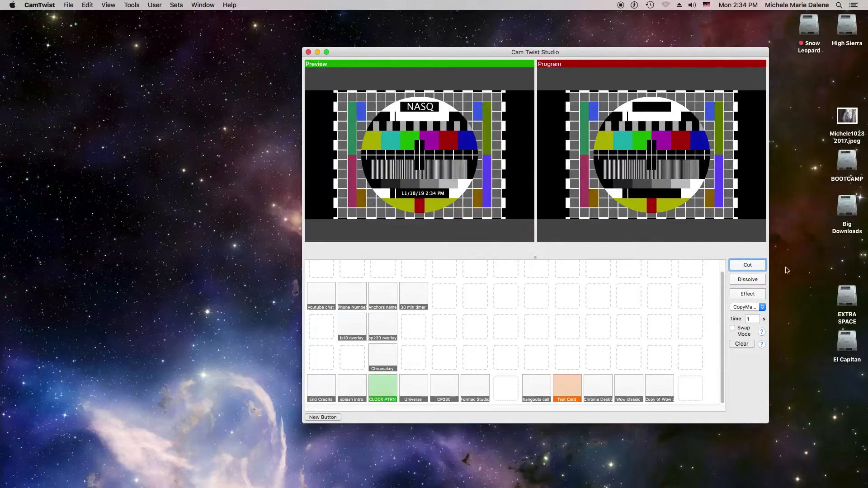
click(746, 281)
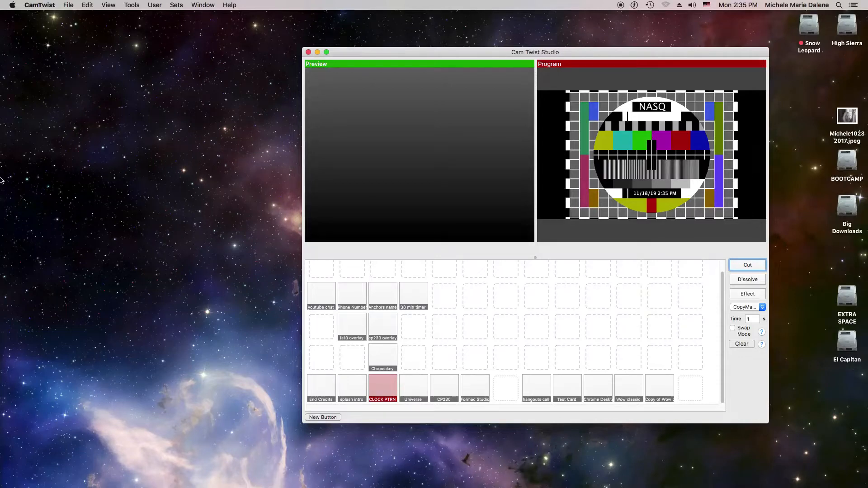
mouse_move(20, 483)
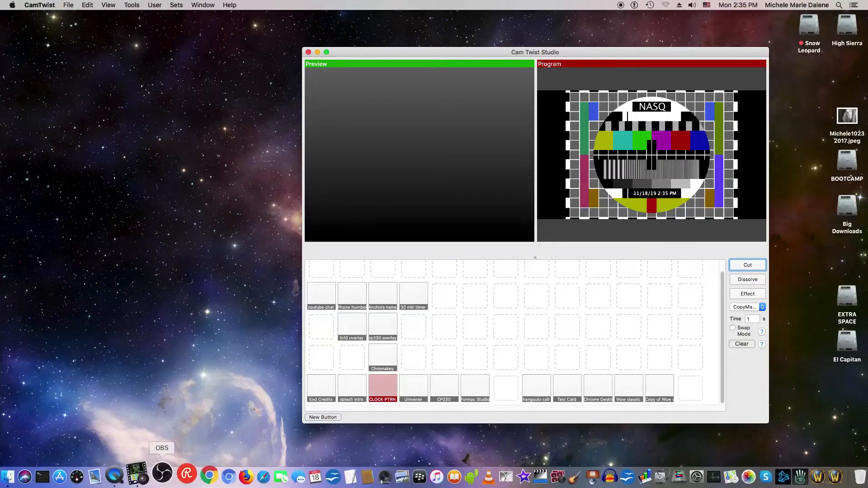
click(161, 476)
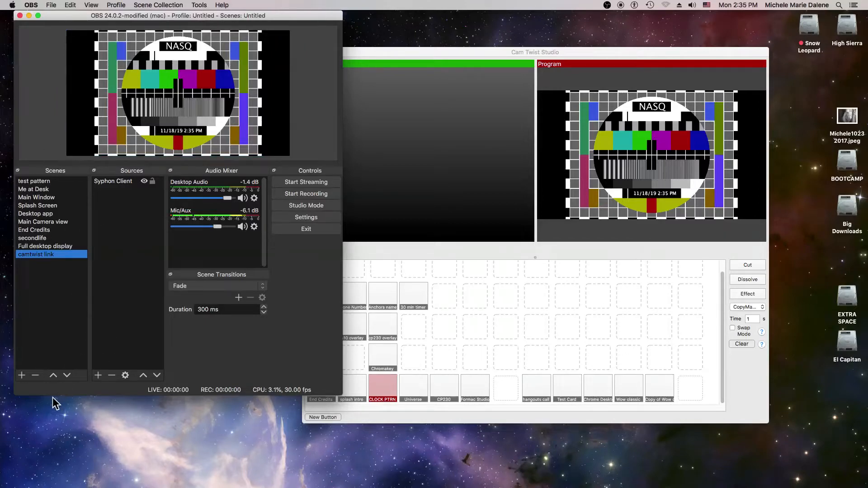
Add a new scene named camtwistdemo.
click(18, 376)
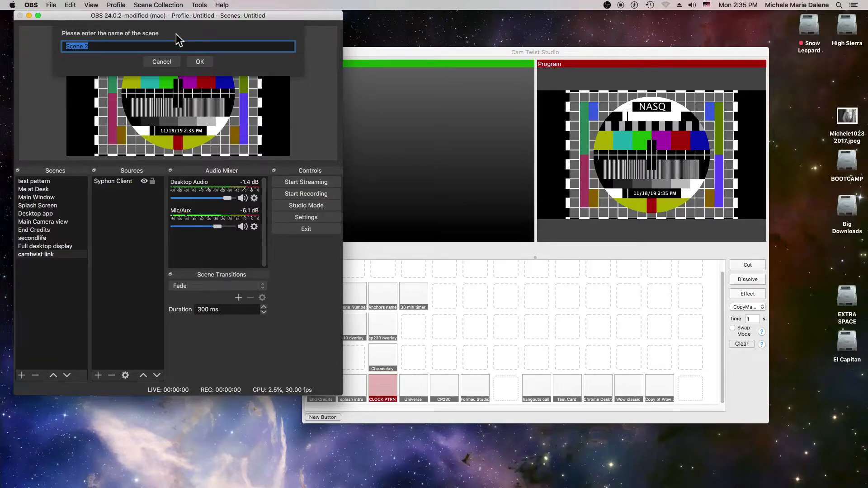
text(camtwistdemo)
key(BackSpace)
key(BackSpace)
key(BackSpace)
key(BackSpace)
text(demo)
key(Return)
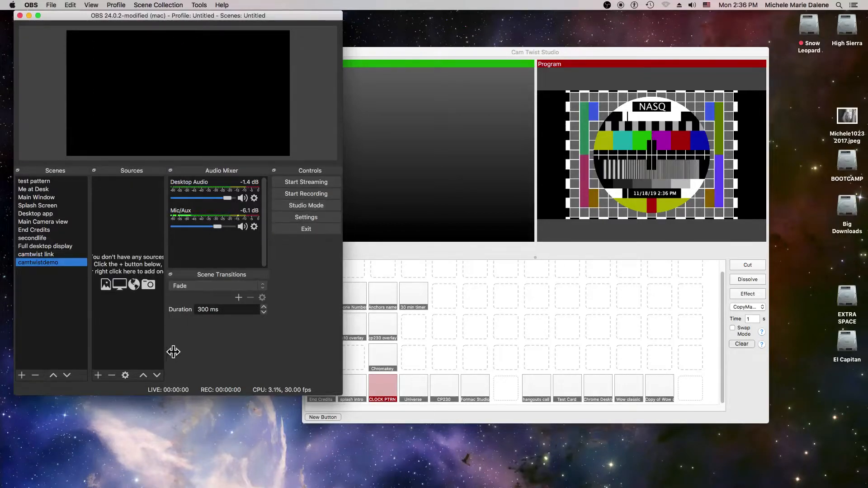
Add a new Syphon Client source fed by [CamTwist] CamTwist to the camtwistdemo scene and enlarge it to fill the canvas.
click(97, 375)
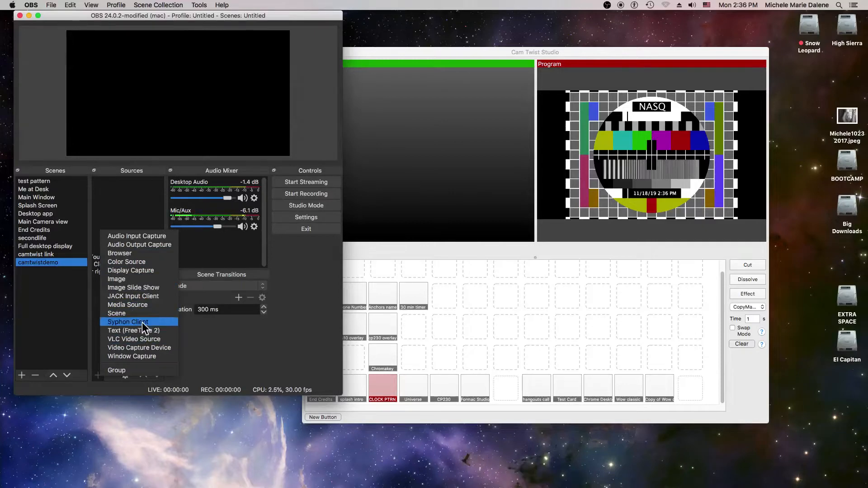
click(143, 322)
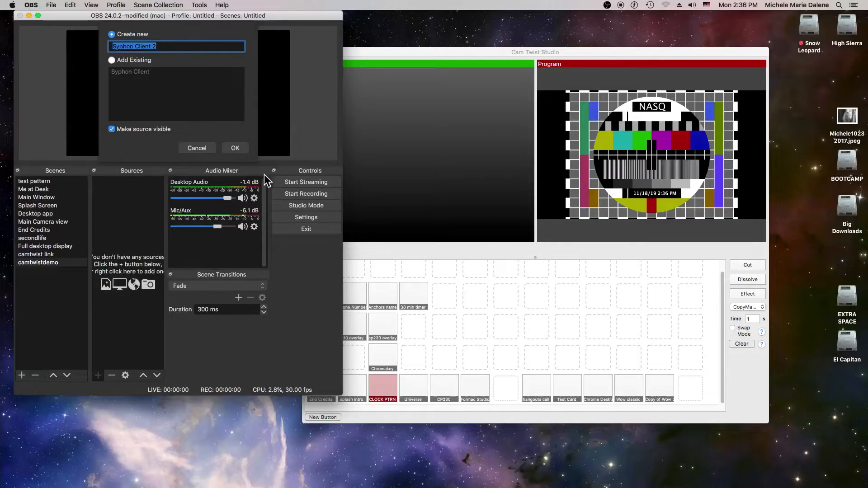
click(235, 149)
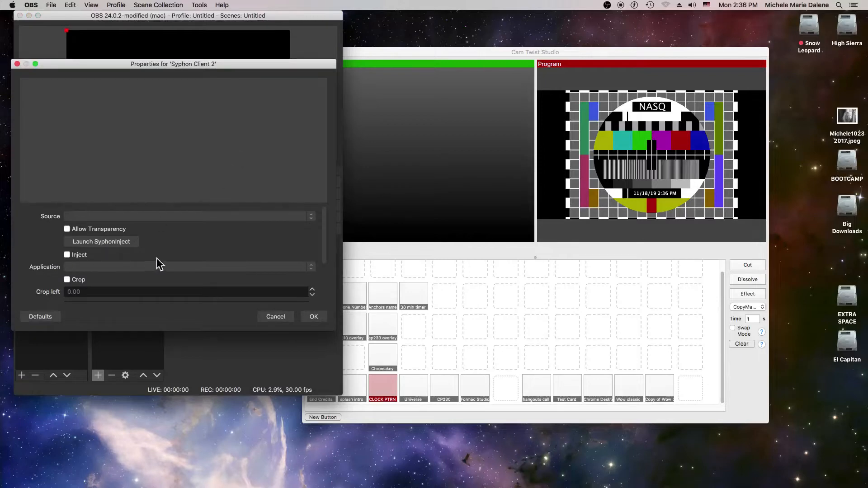
click(311, 218)
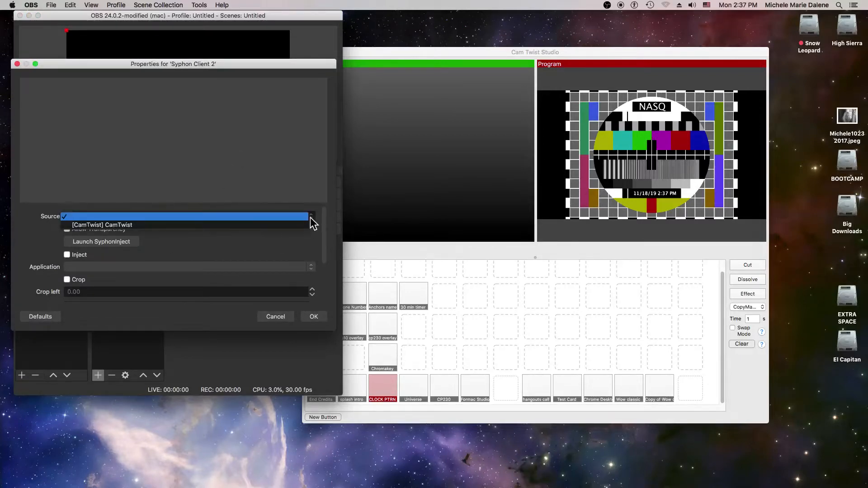
click(271, 226)
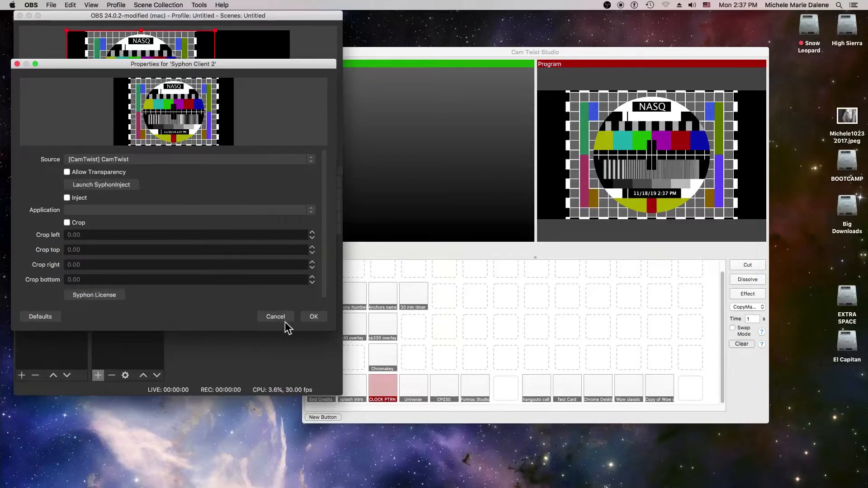
click(312, 317)
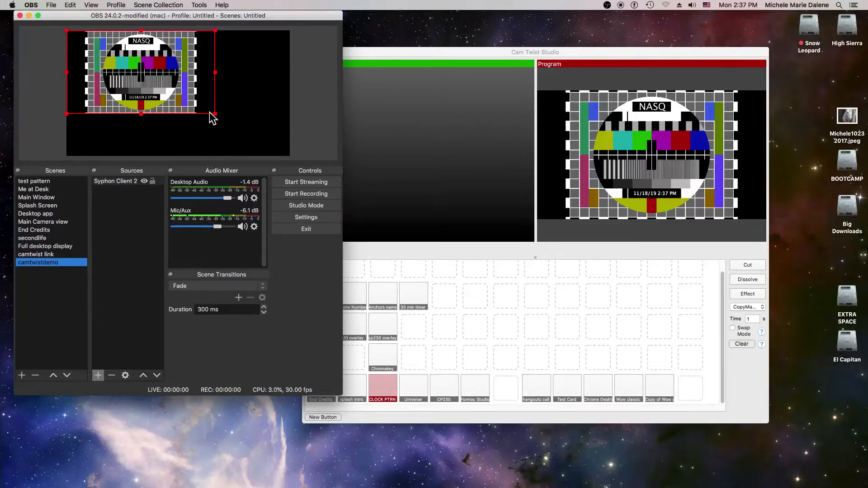
drag(213, 113, 266, 155)
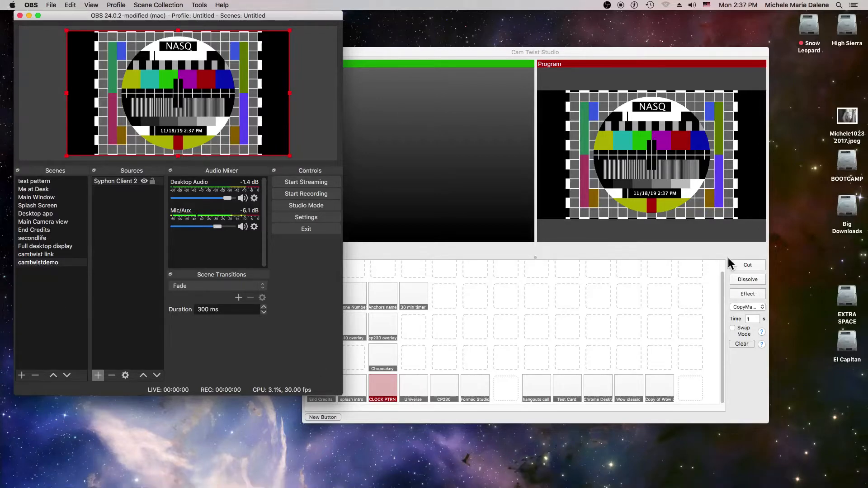
In CamTwist Studio, preview the CP230 setup and dissolve it into the program output.
click(449, 394)
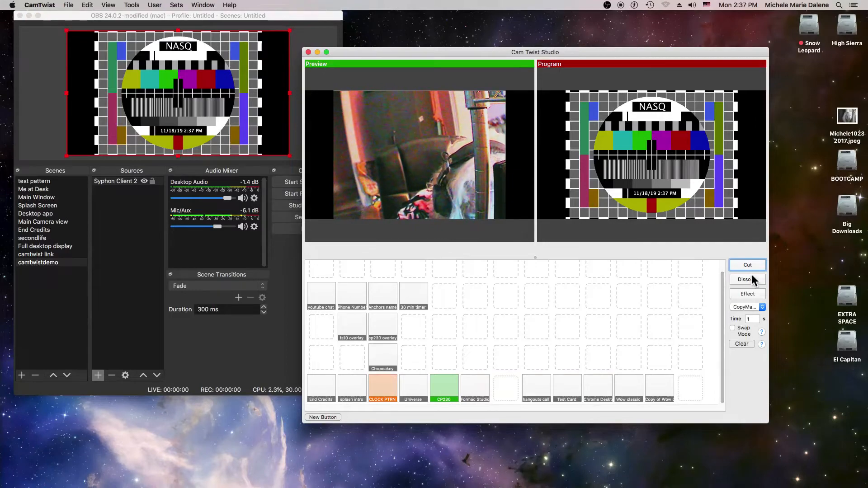
click(755, 276)
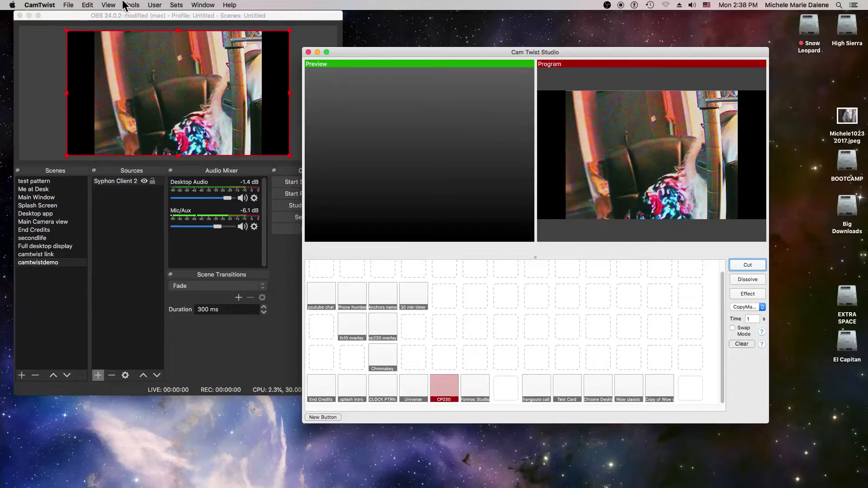
click(1, 5)
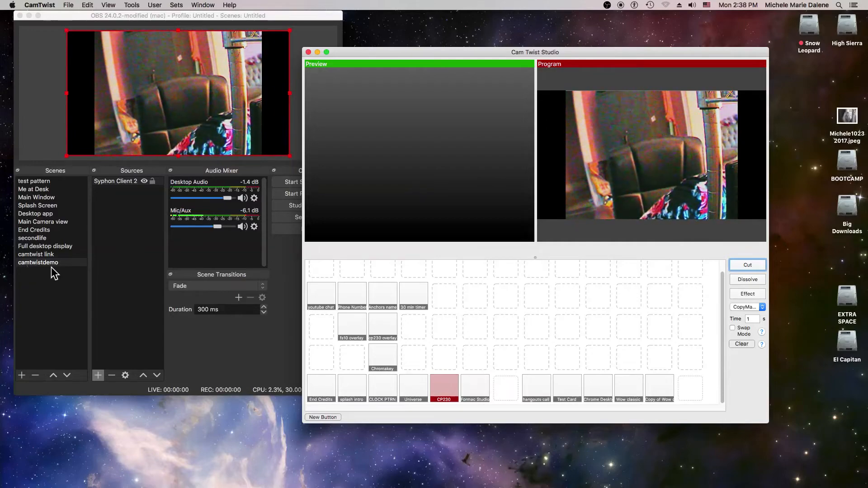
Remove the camtwistdemo scene from OBS and confirm the removal.
click(35, 375)
click(35, 375)
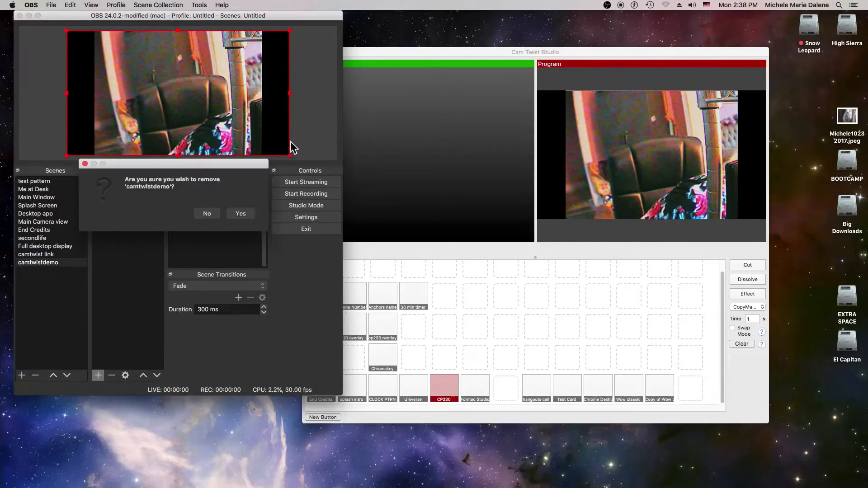
click(237, 213)
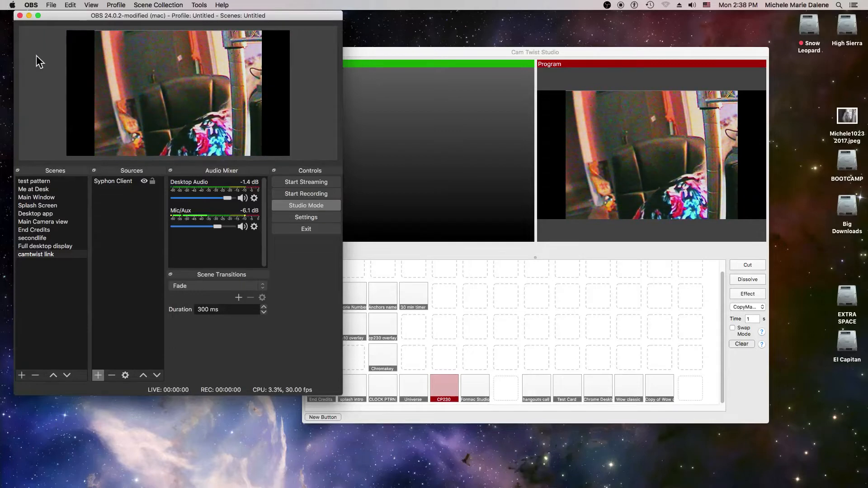
Review the general and stream settings, then set the streaming video bitrate to 600 Kbps with Simple output mode and accept the settings.
click(307, 218)
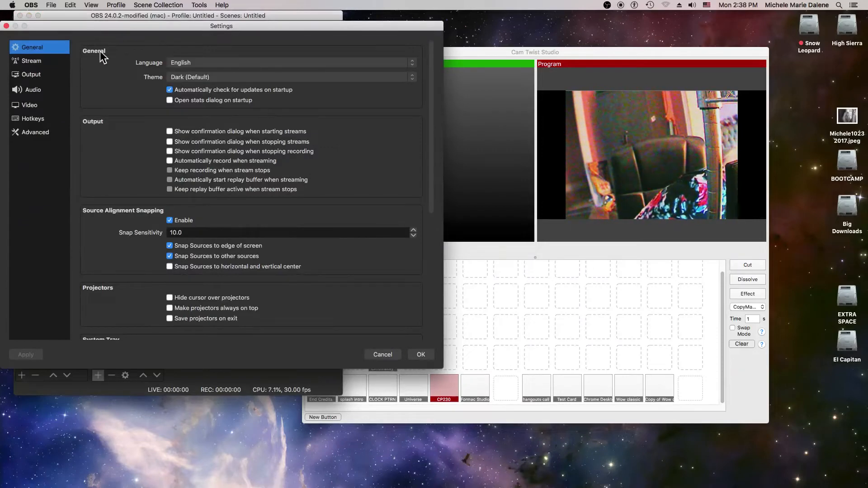
click(24, 62)
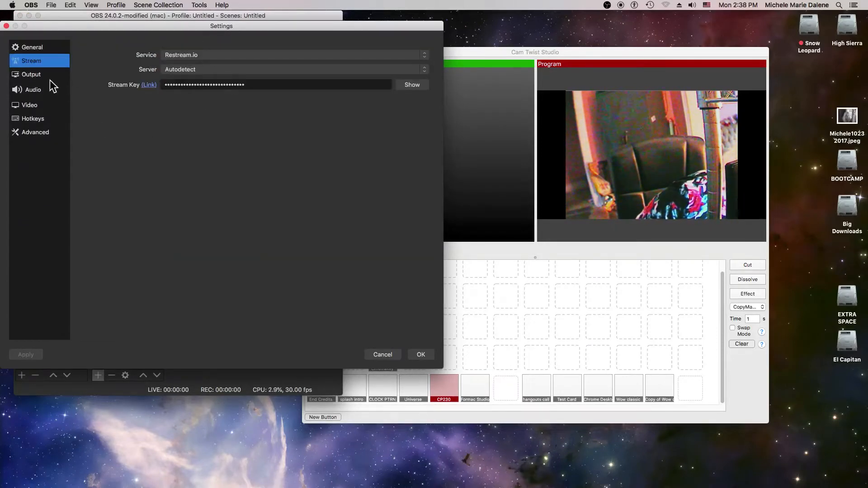
click(25, 75)
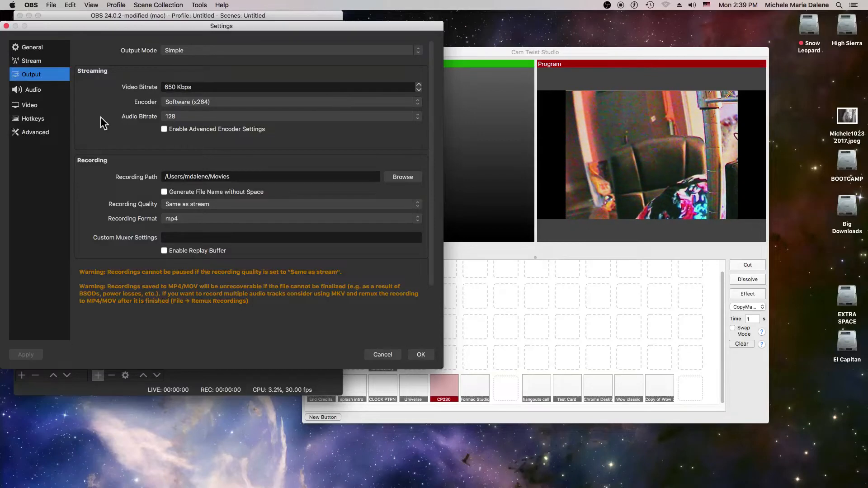
click(420, 91)
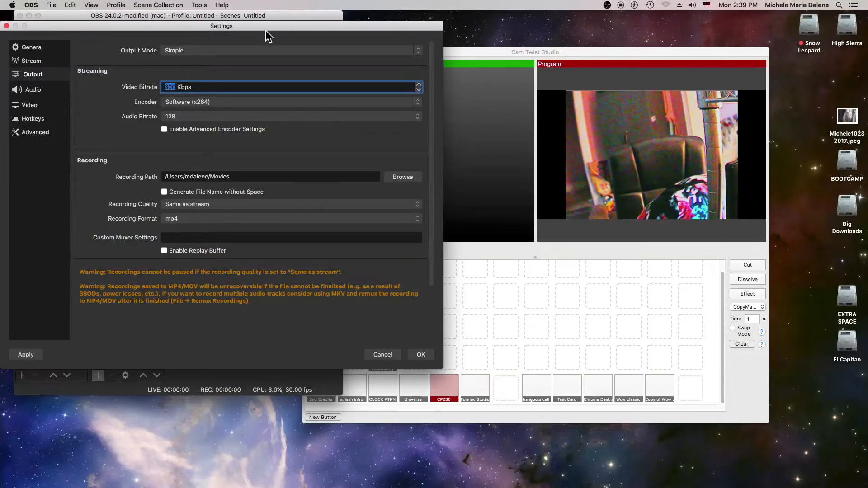
click(330, 52)
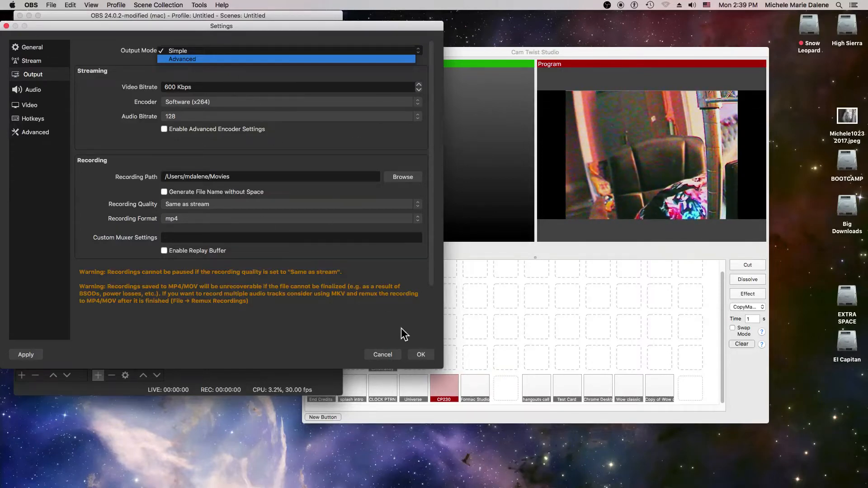
click(424, 356)
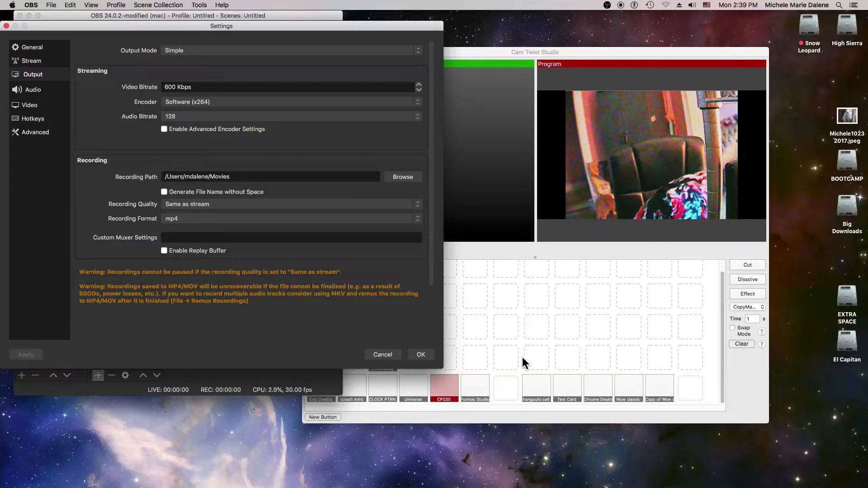
click(421, 355)
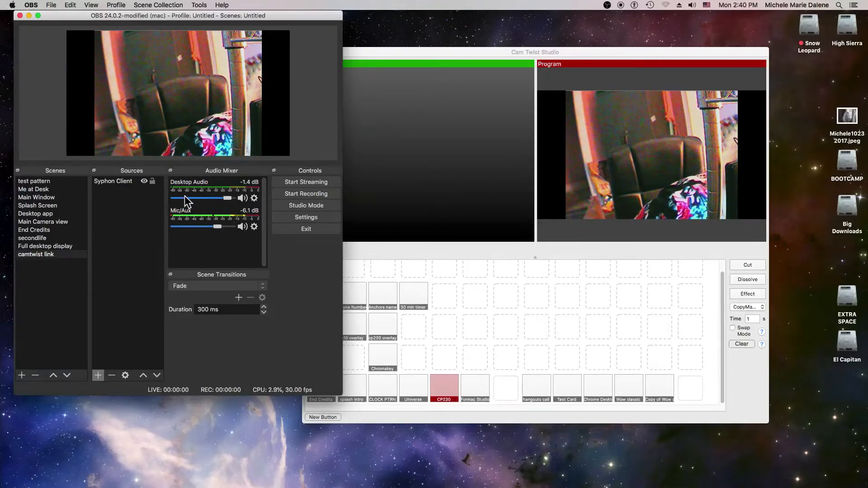
In the advanced audio properties, try Monitor and Output for Mic/Aux, and set both Mic/Aux and Desktop Audio monitoring to Monitor Off.
click(254, 198)
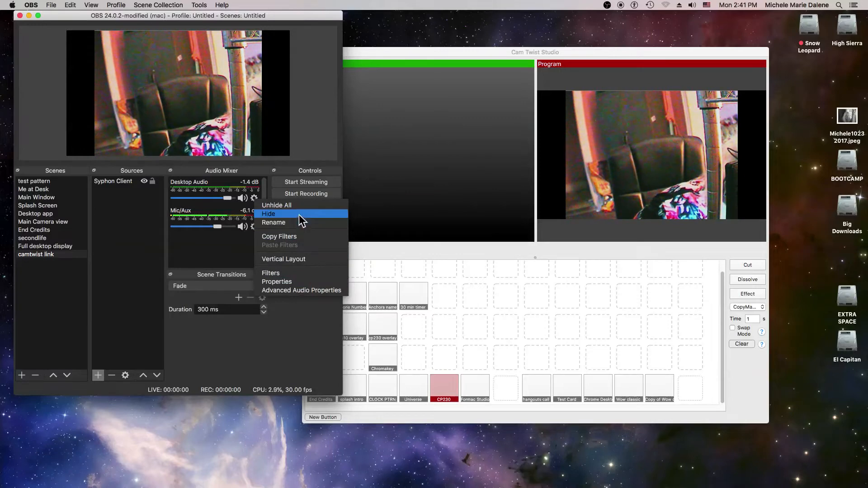
click(307, 290)
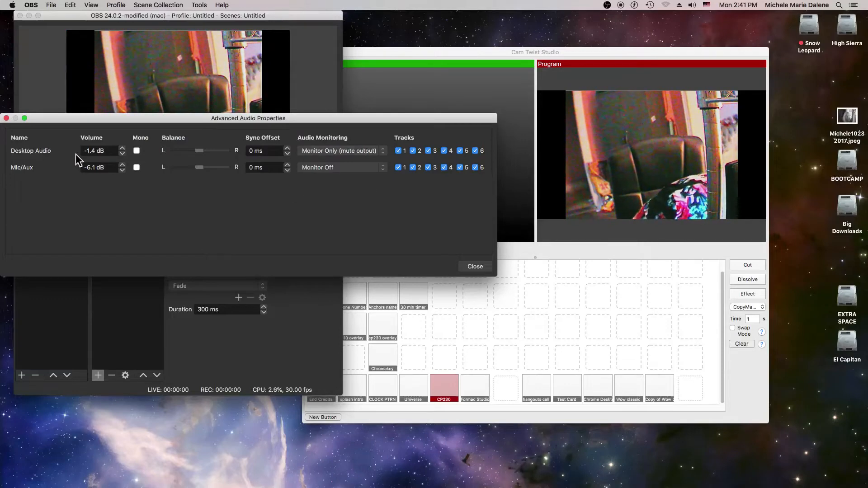
click(380, 165)
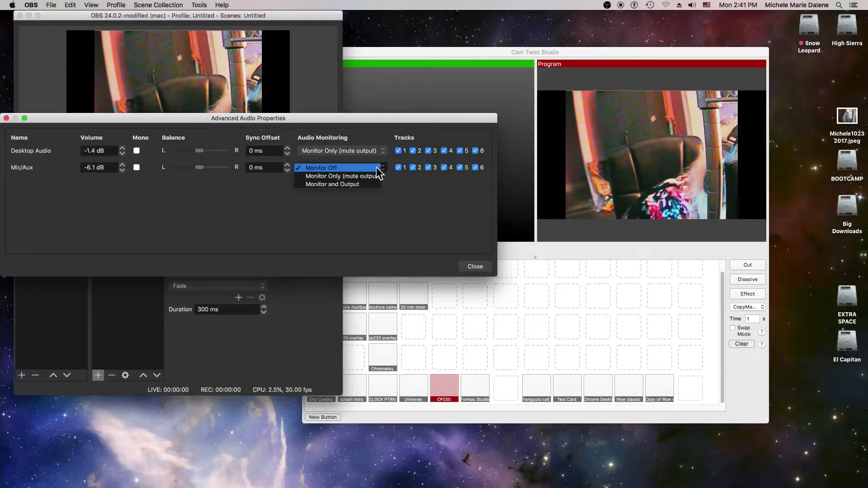
click(355, 185)
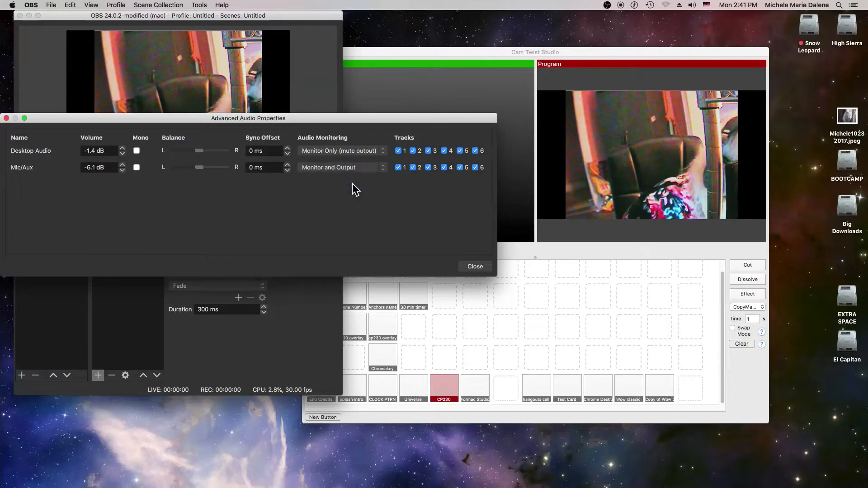
click(383, 167)
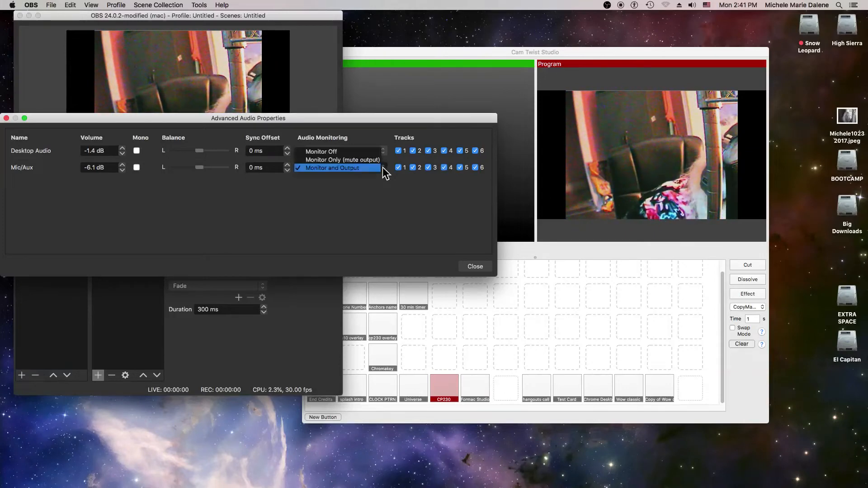
click(371, 152)
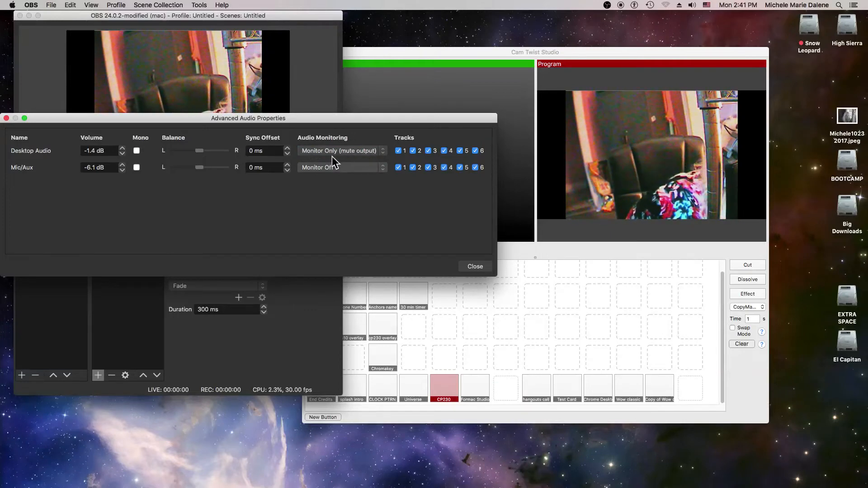
click(385, 150)
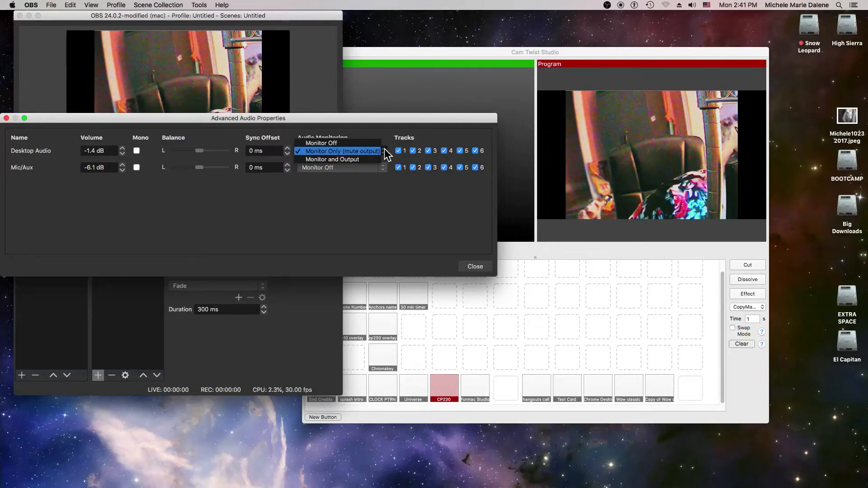
click(356, 142)
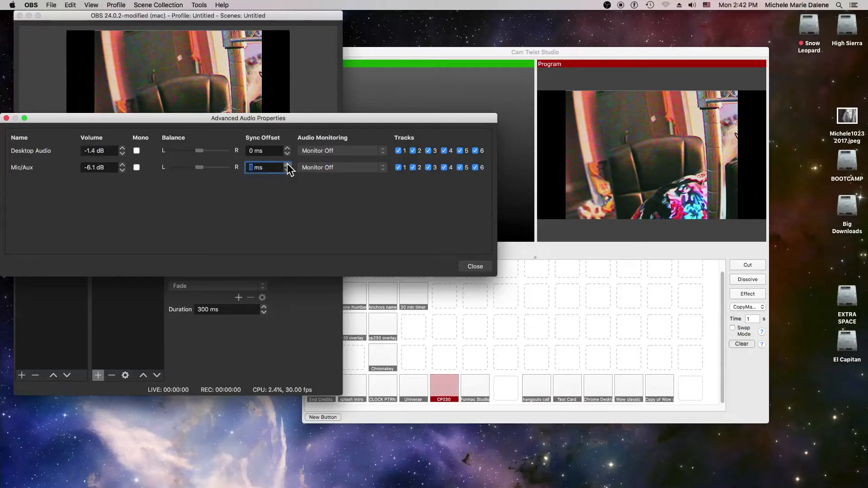
Set the Mic/Aux sync offset to 13 ms, test Monitor and Output monitoring, and return it to Monitor Off before closing the audio properties.
click(383, 167)
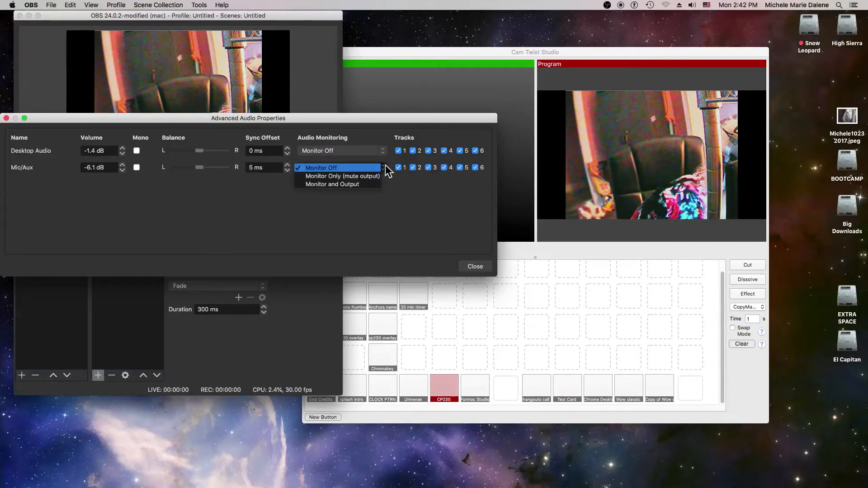
click(362, 184)
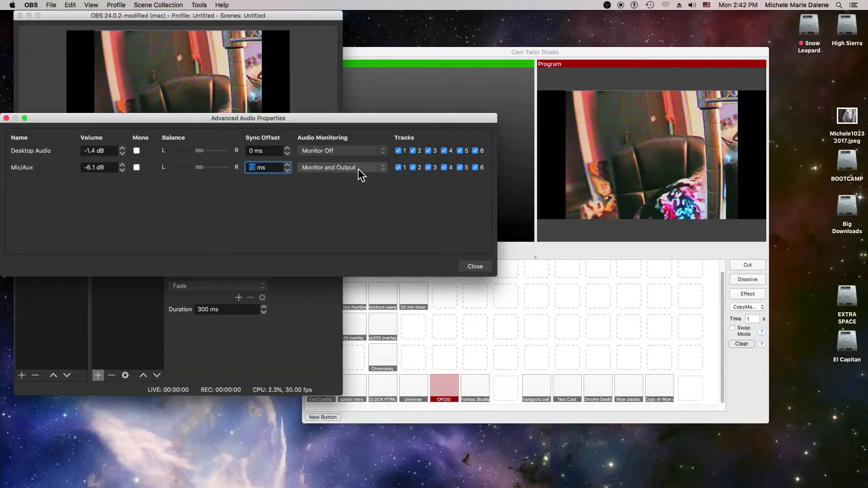
click(381, 171)
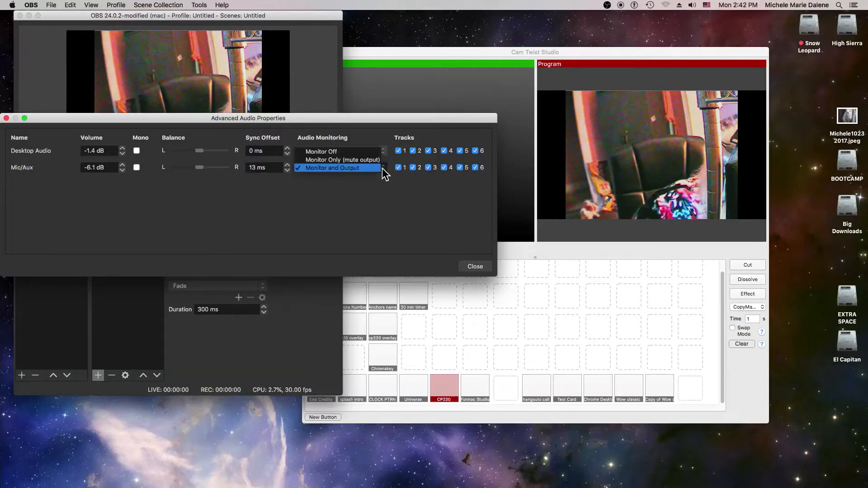
click(368, 150)
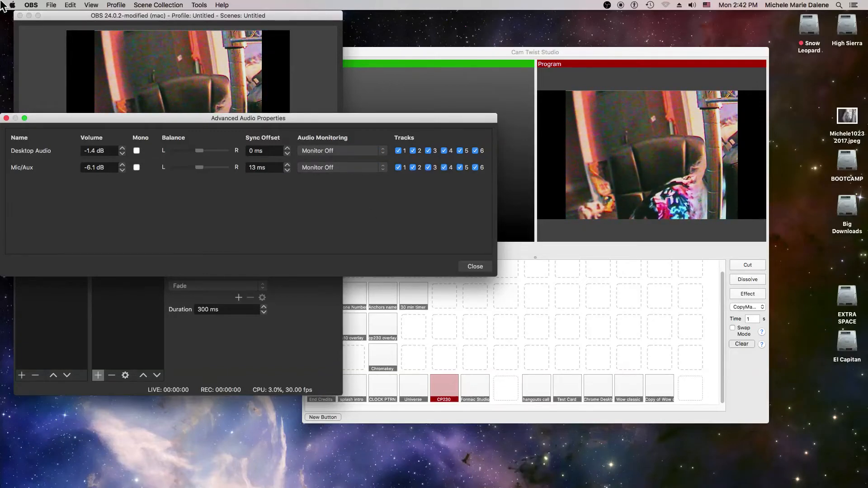
click(475, 266)
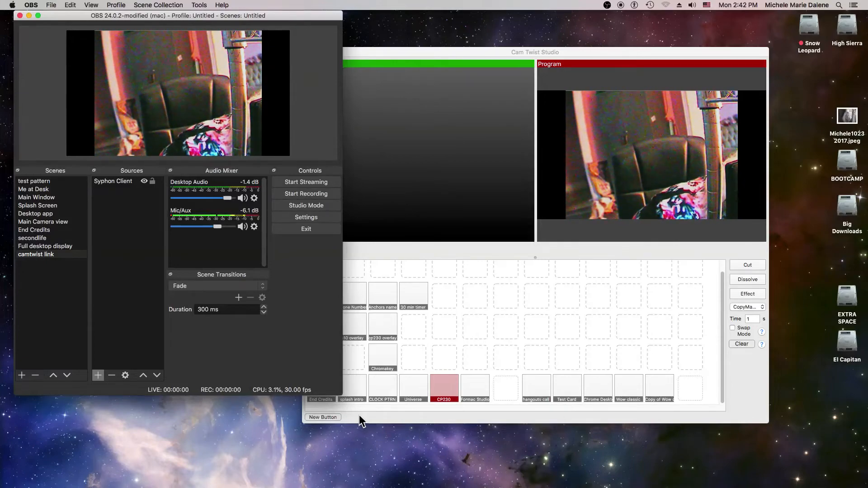
In CamTwist Studio, cut the splash intro setup to the program output and set the system volume to about half.
click(347, 389)
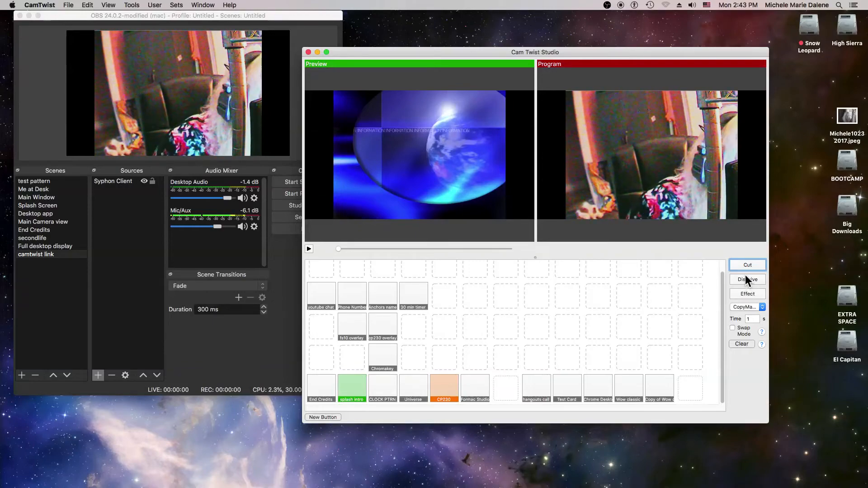
click(747, 265)
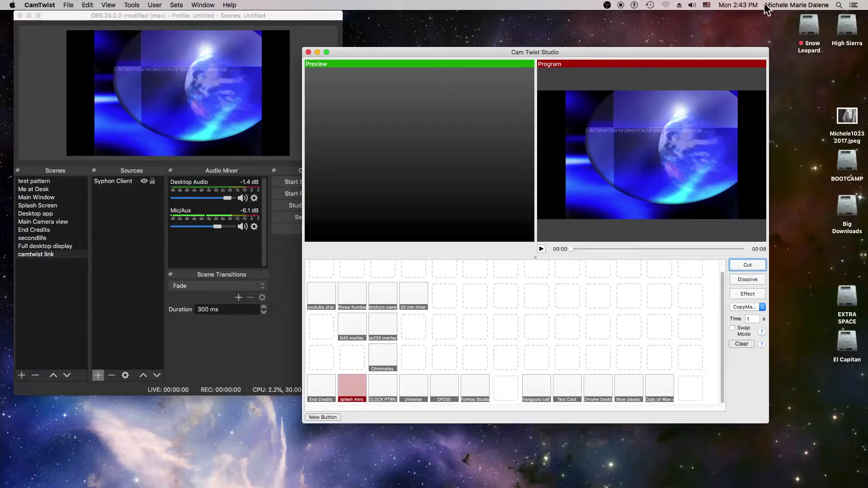
click(692, 5)
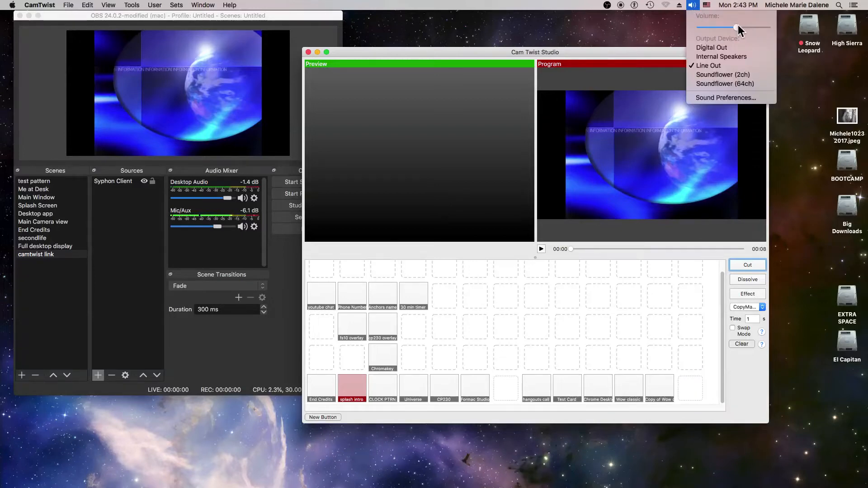
click(738, 25)
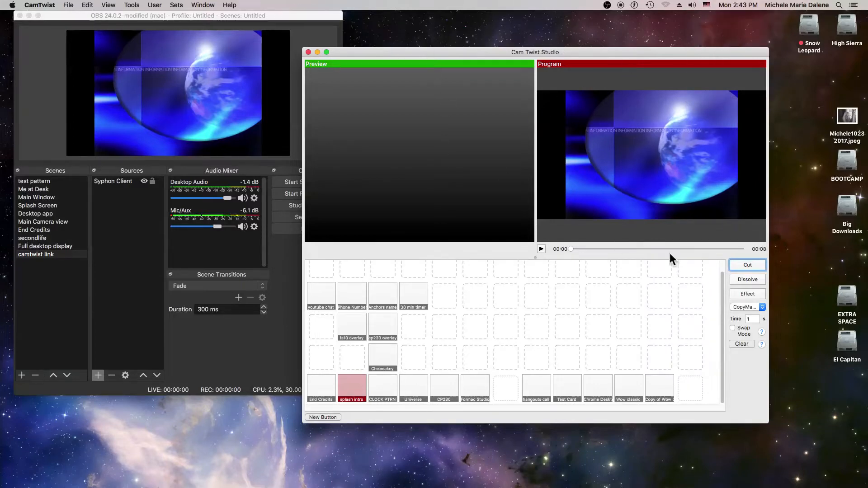
Dissolve the Formac Studio setup into the program output and cut back to the splash intro setup.
click(478, 387)
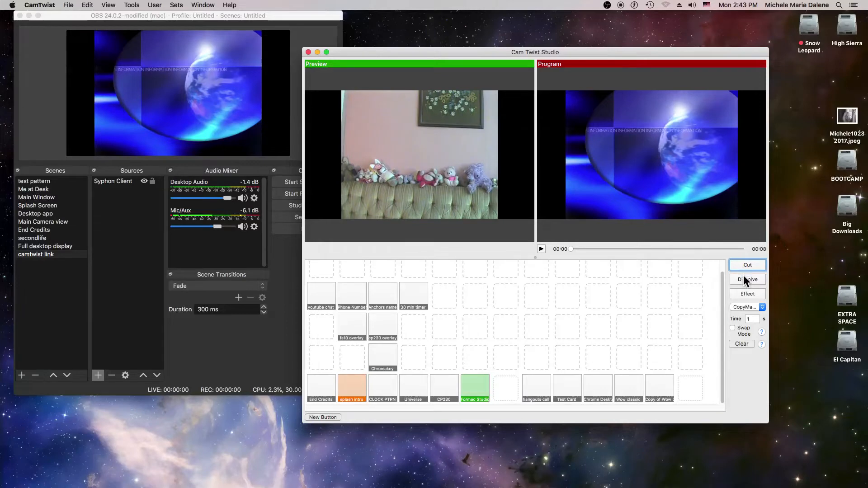
click(744, 276)
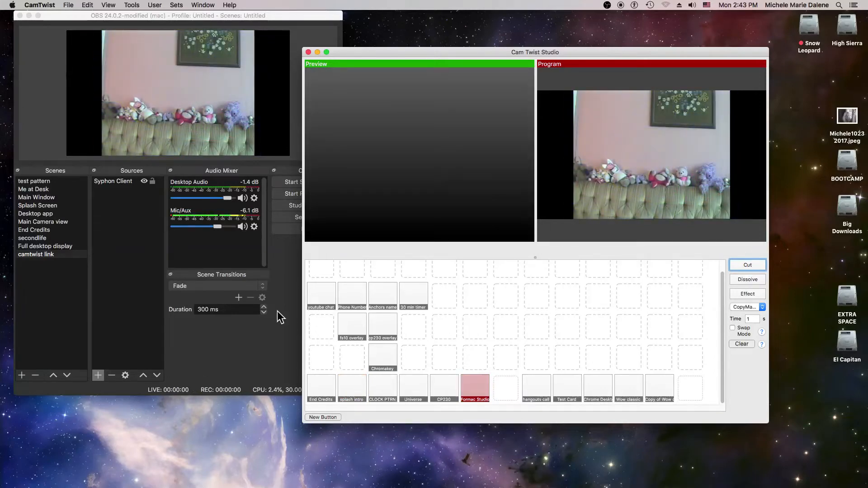
click(334, 389)
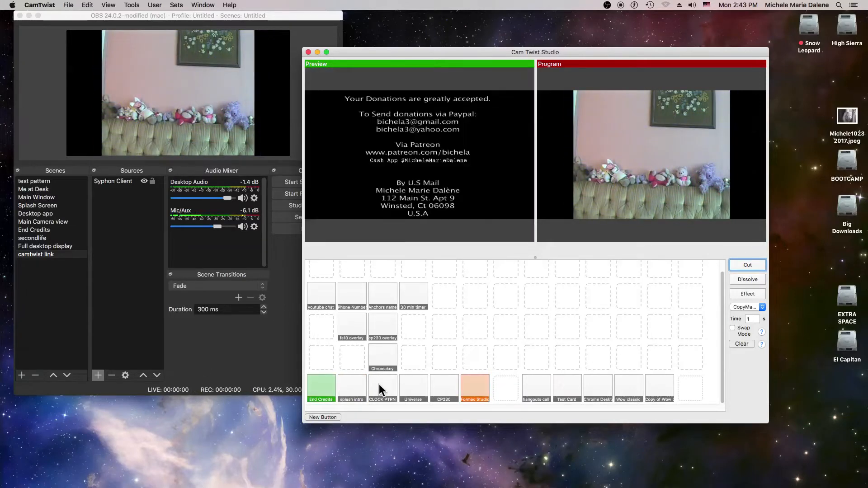
click(360, 386)
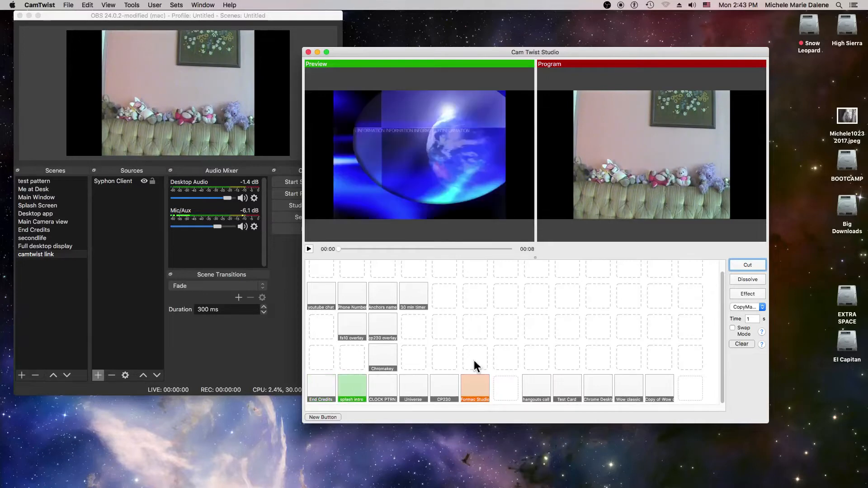
click(748, 264)
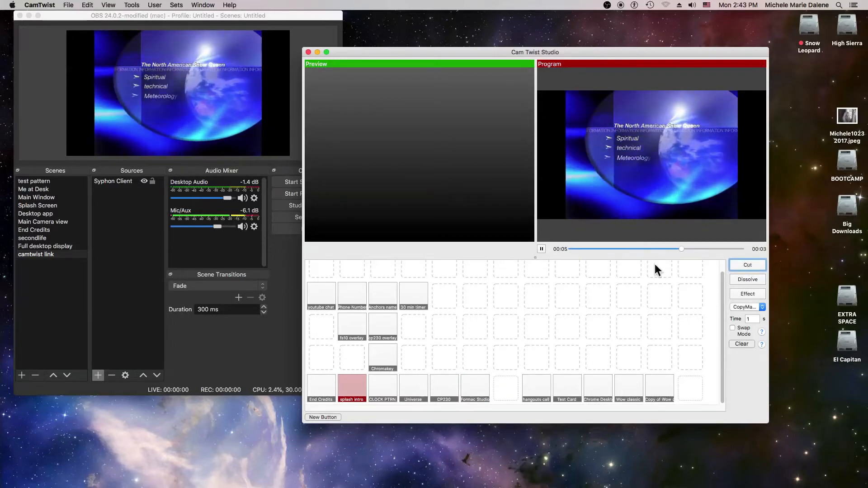
Switch to OBS and raise the Mic/Aux volume to -5.8 dB in the audio mixer.
click(221, 232)
drag(219, 227, 217, 226)
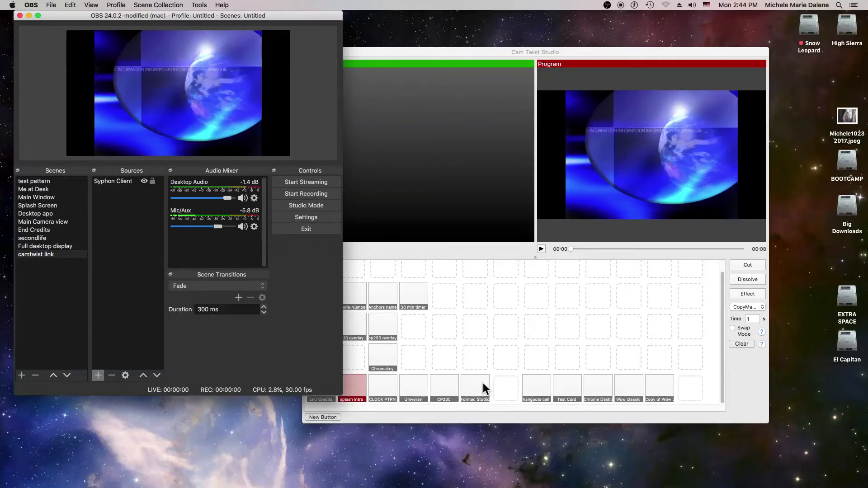
In CamTwist Studio, cut to the Formac Studio setup and cut back to splash intro in the program output.
click(472, 389)
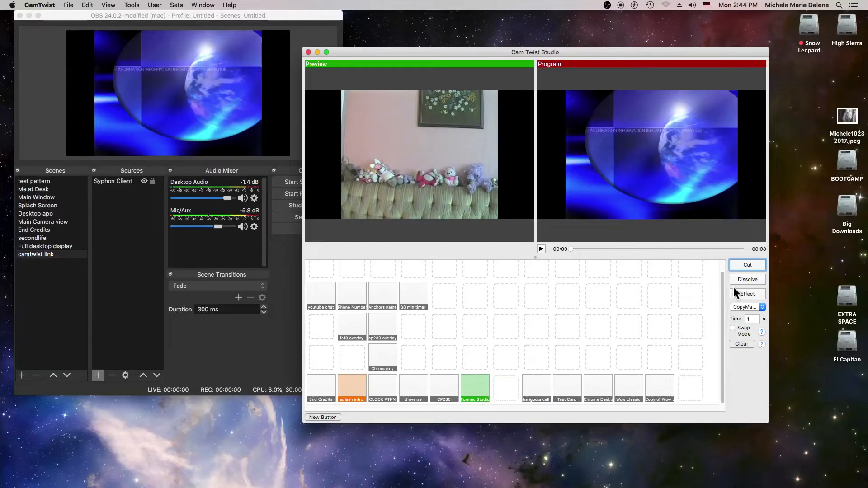
click(745, 263)
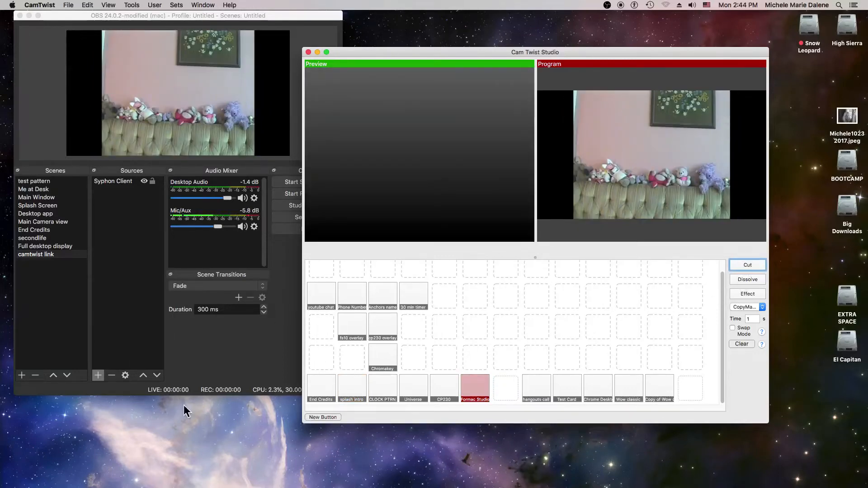
click(349, 390)
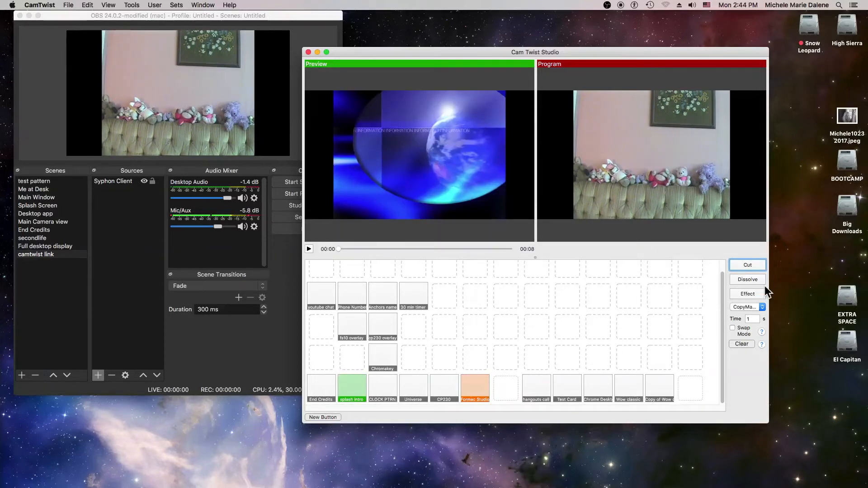
click(751, 261)
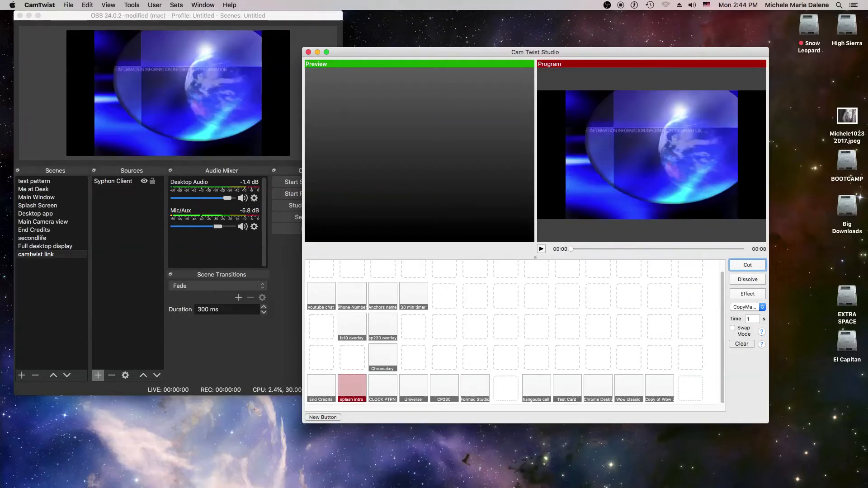
mouse_move(735, 486)
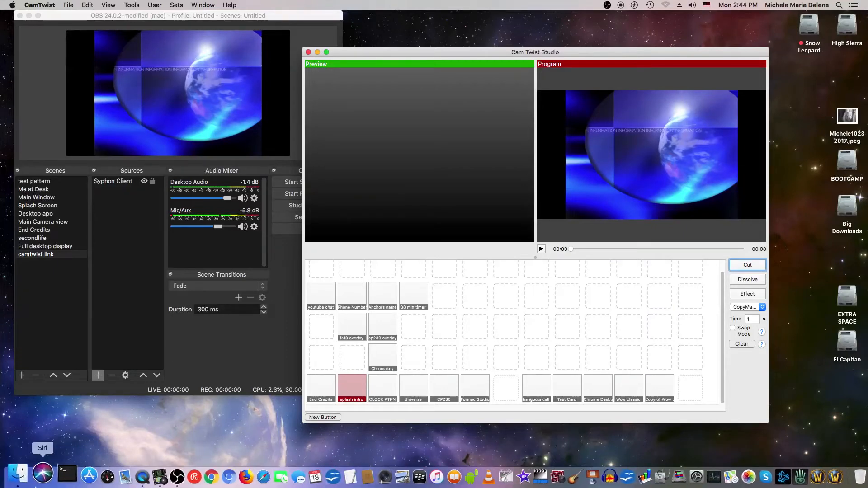
Switch to Finder and open the account owner's home folder within Users on the El Capitan drive.
click(20, 481)
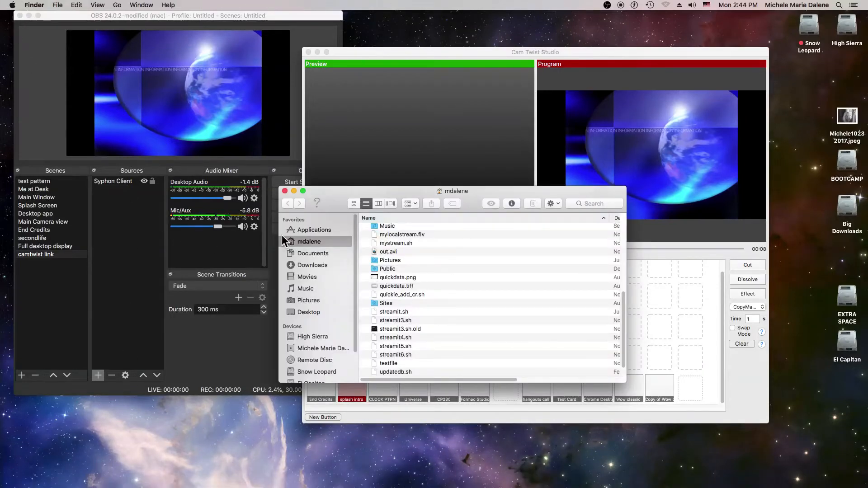
scroll(328, 330, down, 3)
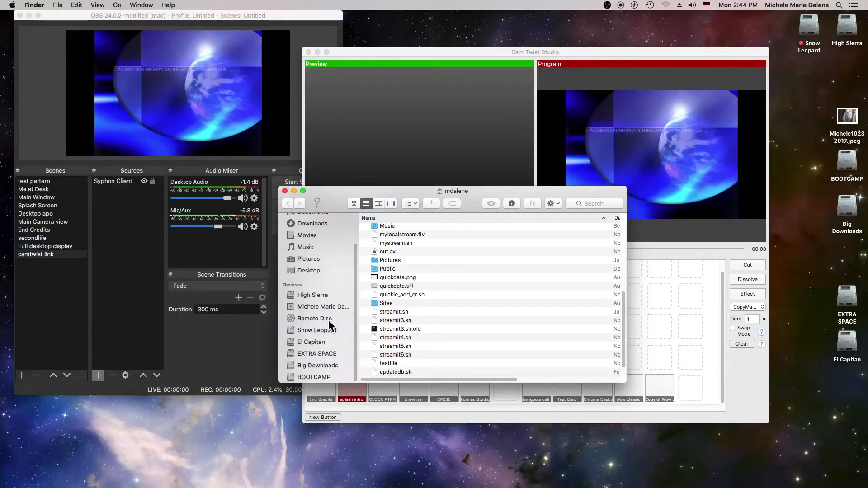
click(320, 342)
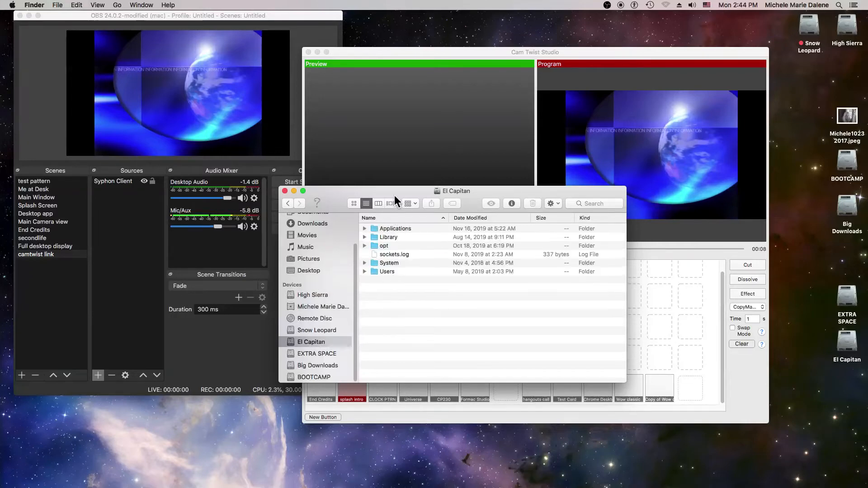
double_click(379, 270)
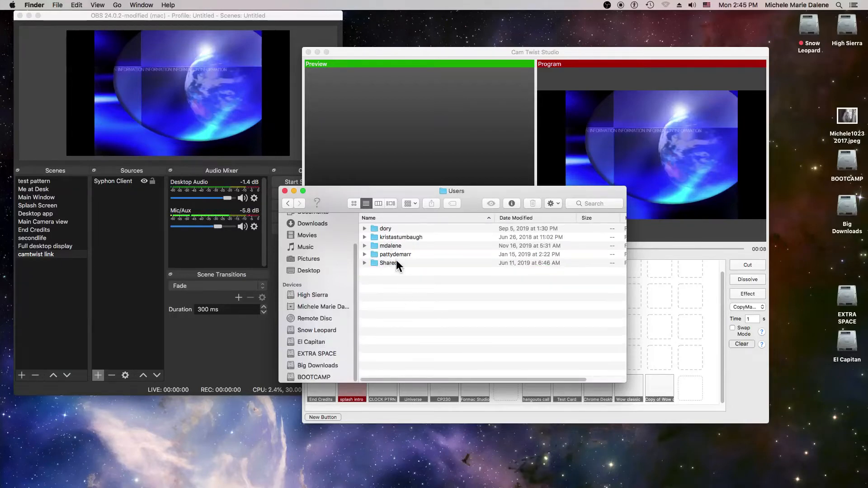
double_click(389, 246)
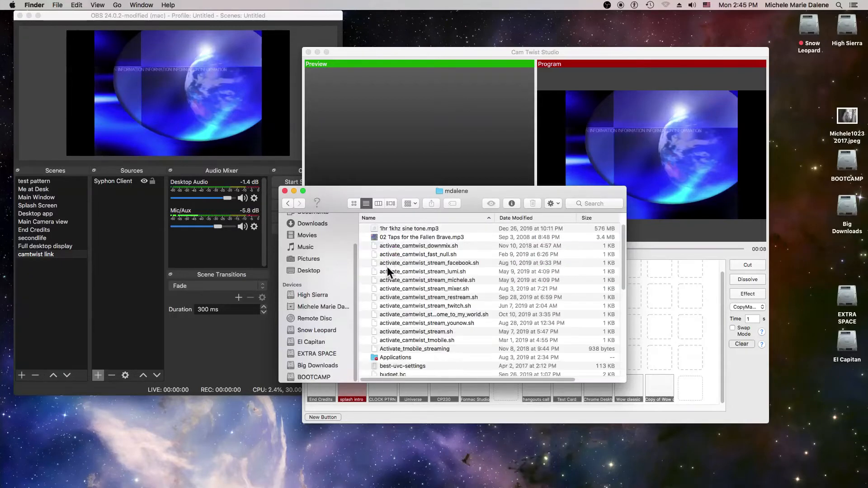
right_click(408, 229)
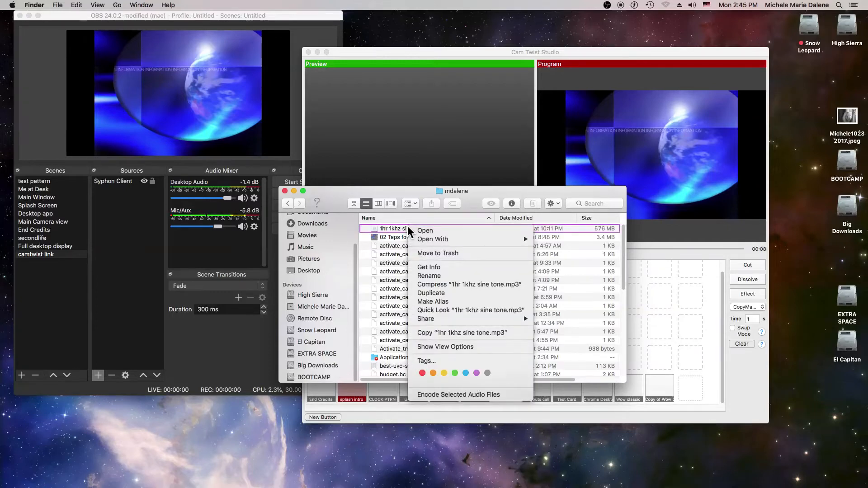
mouse_move(426, 237)
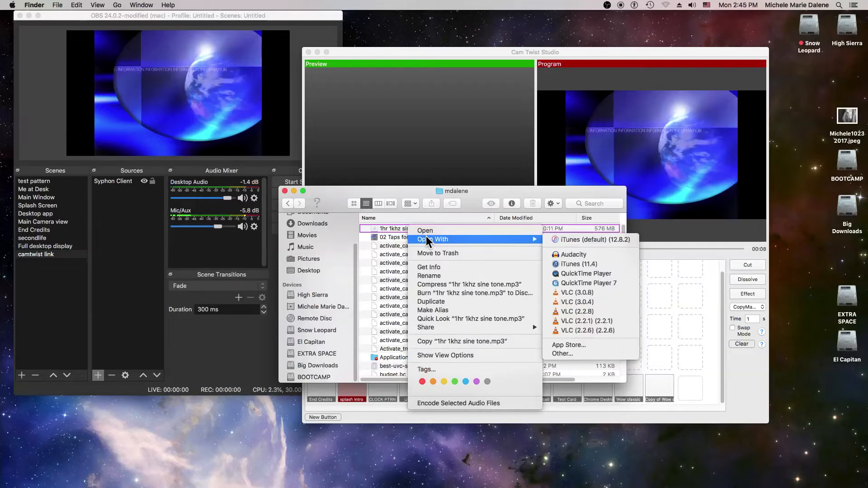
click(569, 273)
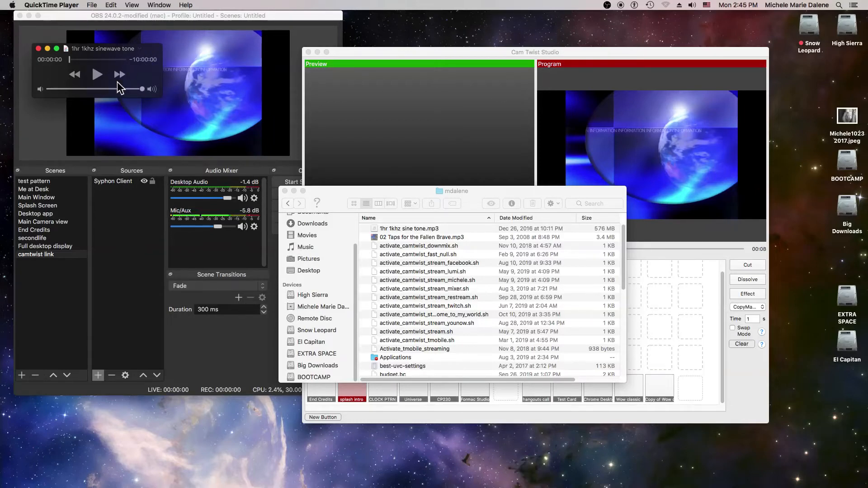
click(38, 48)
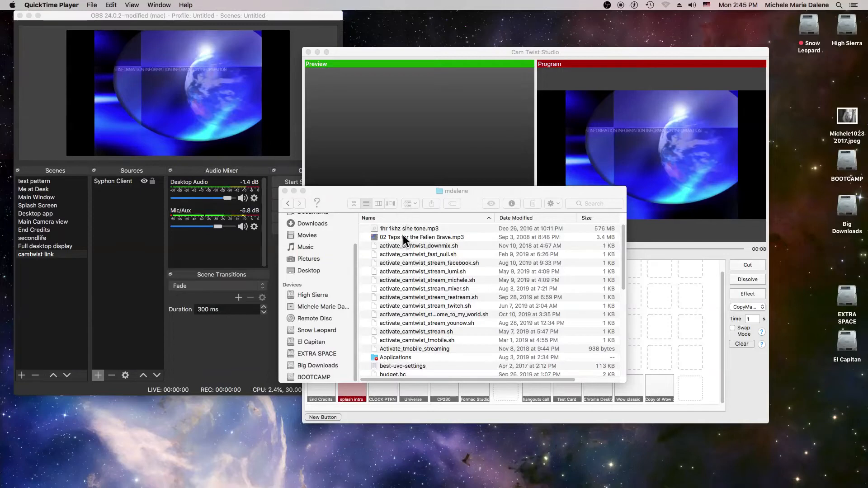
Open the file 1hr 1khz sine tone.mp3 with VLC (3.0.8) to play a test tone.
click(415, 229)
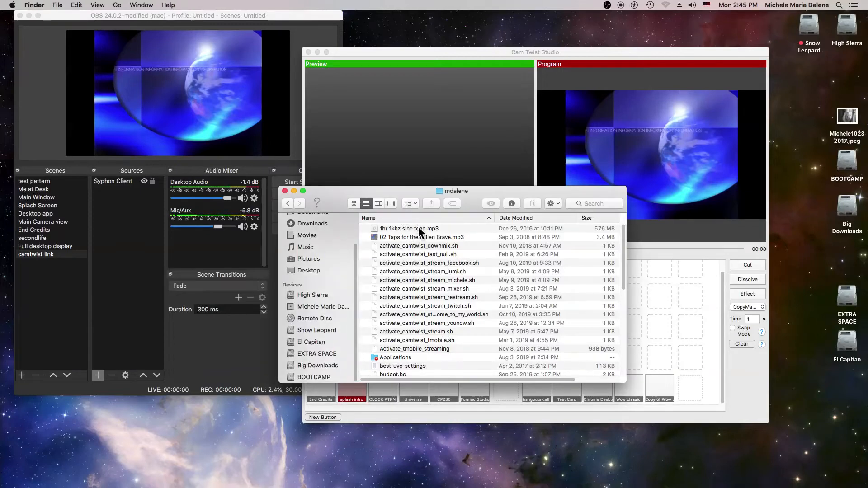
right_click(418, 226)
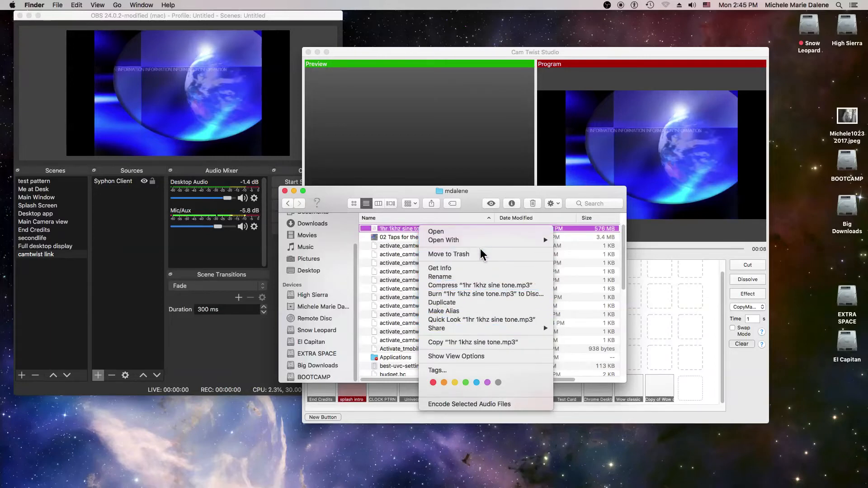
mouse_move(481, 240)
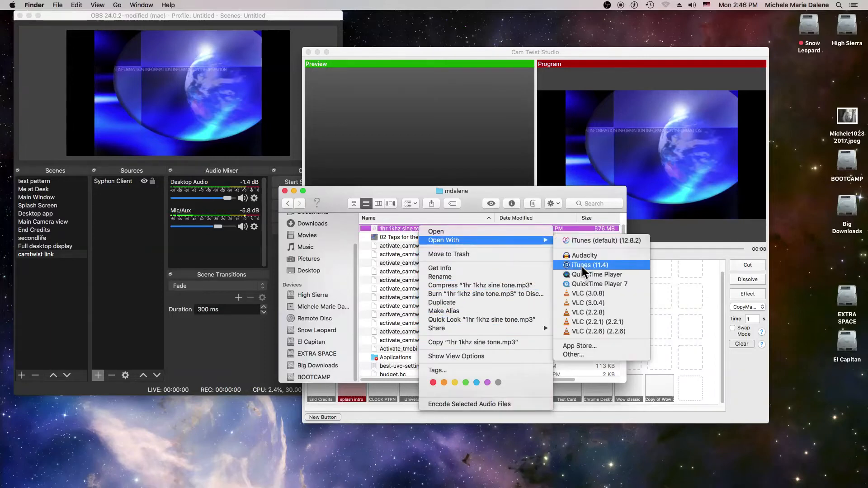
click(596, 294)
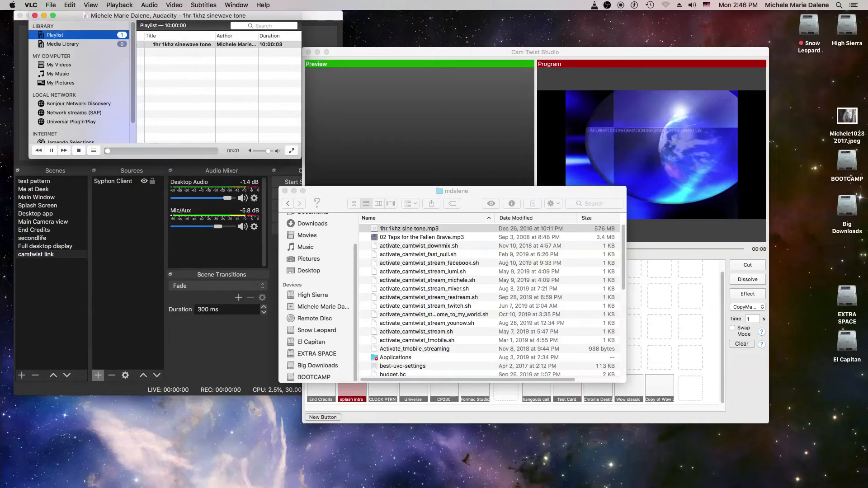
Switch to OBS and lower the Mic/Aux volume to -10.3 dB in the audio mixer.
click(221, 229)
drag(221, 229, 192, 232)
drag(205, 232, 214, 232)
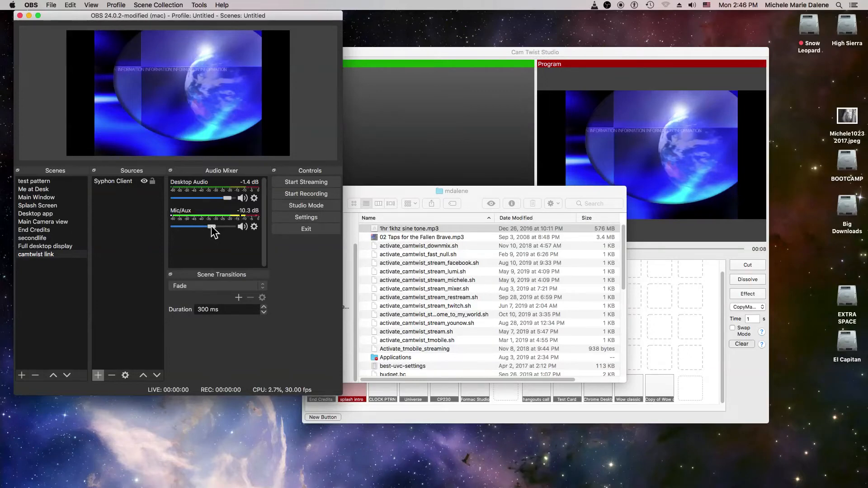
mouse_move(74, 485)
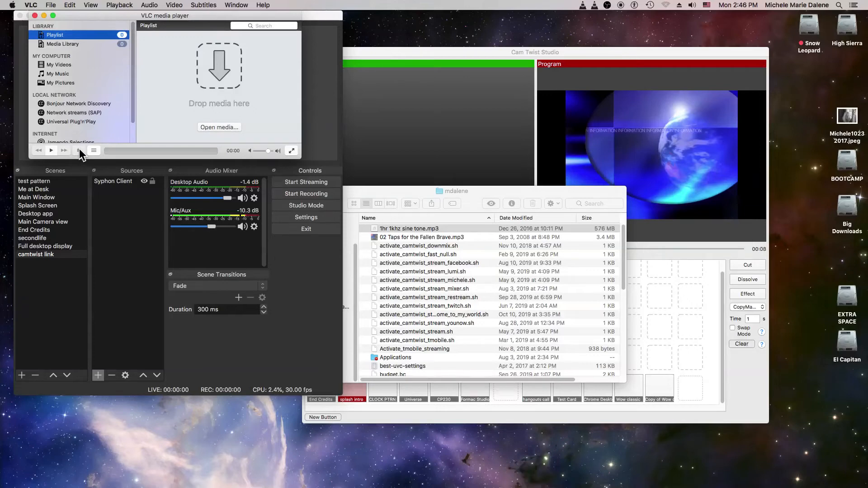
click(53, 151)
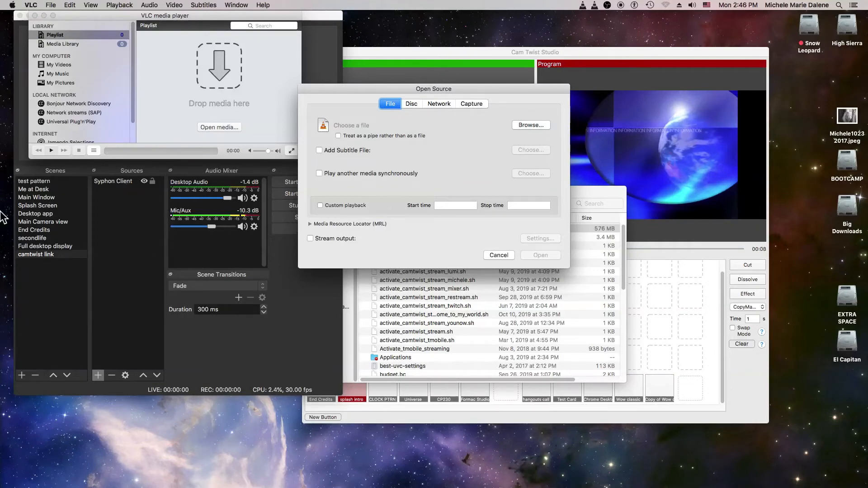
click(30, 5)
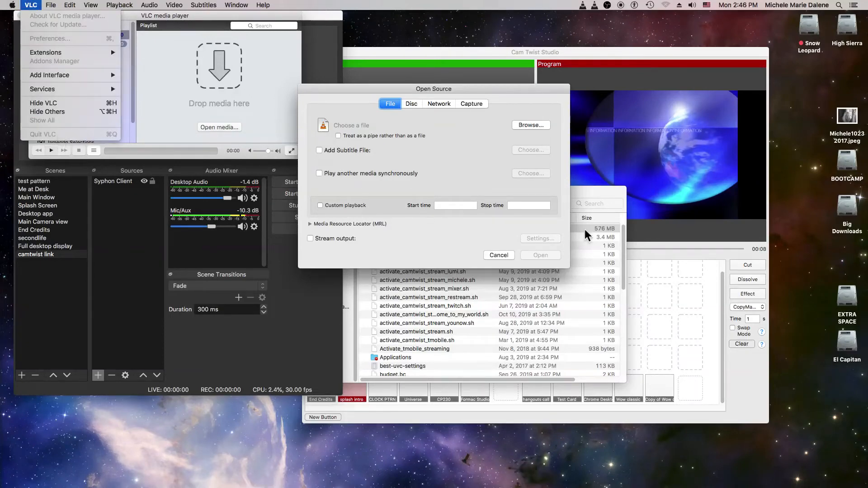
click(495, 254)
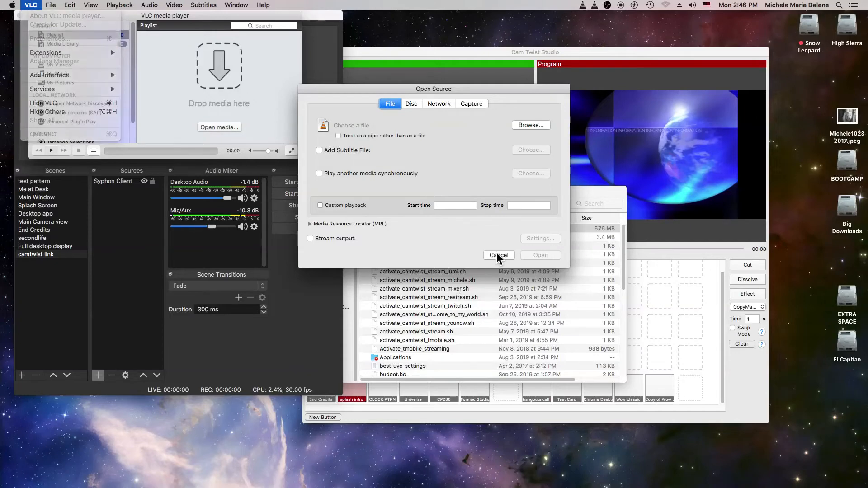
click(497, 255)
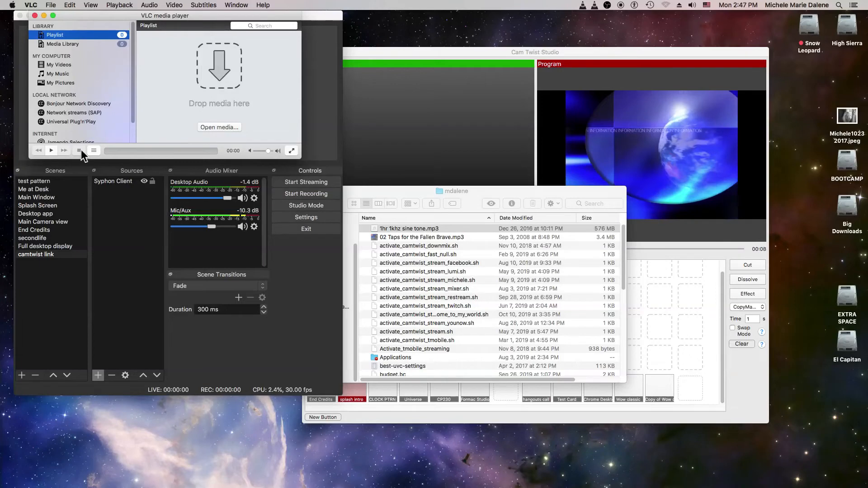
Quit both running instances of VLC media player.
click(27, 5)
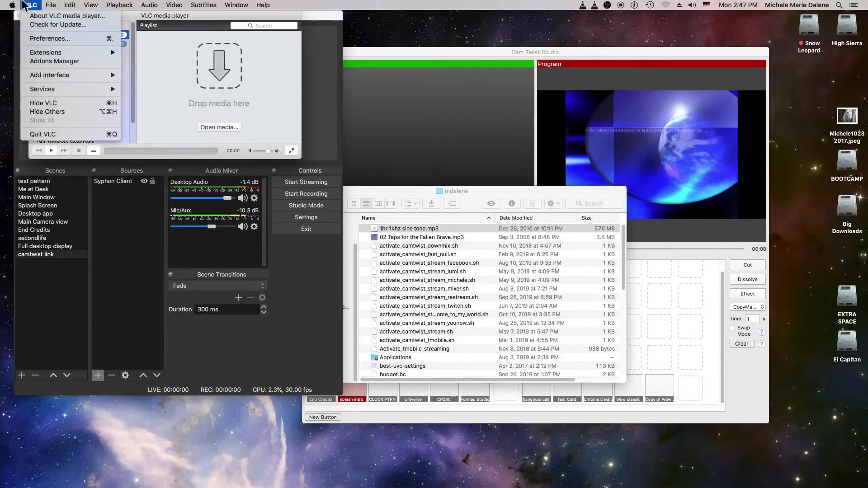
click(45, 135)
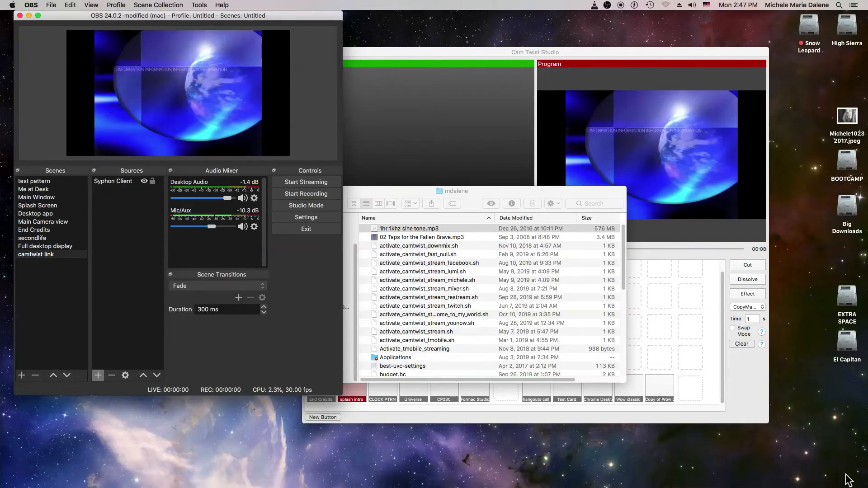
mouse_move(821, 483)
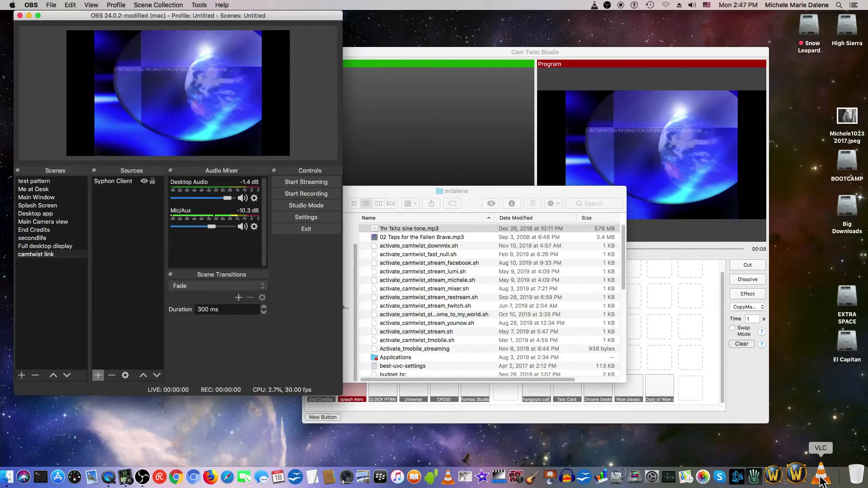
right_click(820, 479)
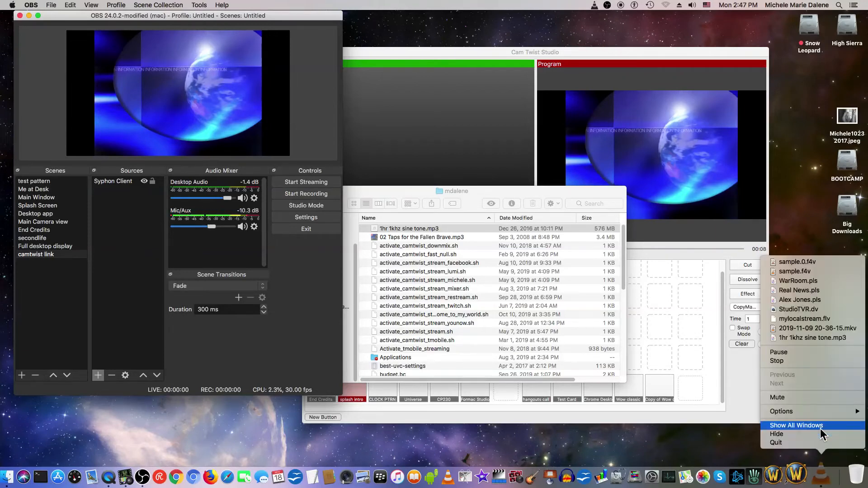
click(818, 441)
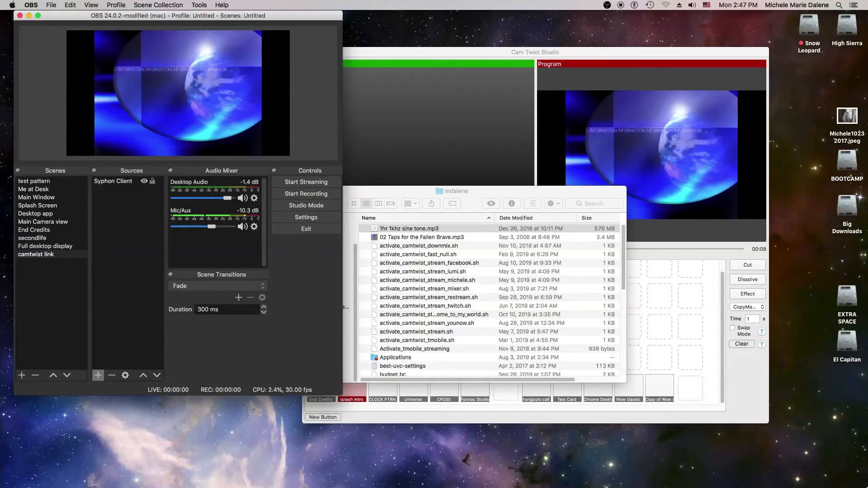
Launch World of Warcraft - Classic, and in CamTwist Studio cut the Wow classic setup to the program output.
mouse_move(434, 487)
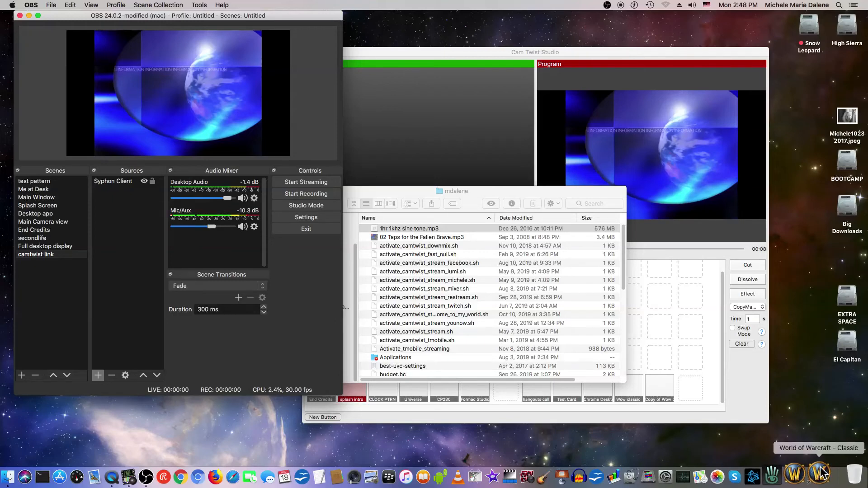
click(820, 472)
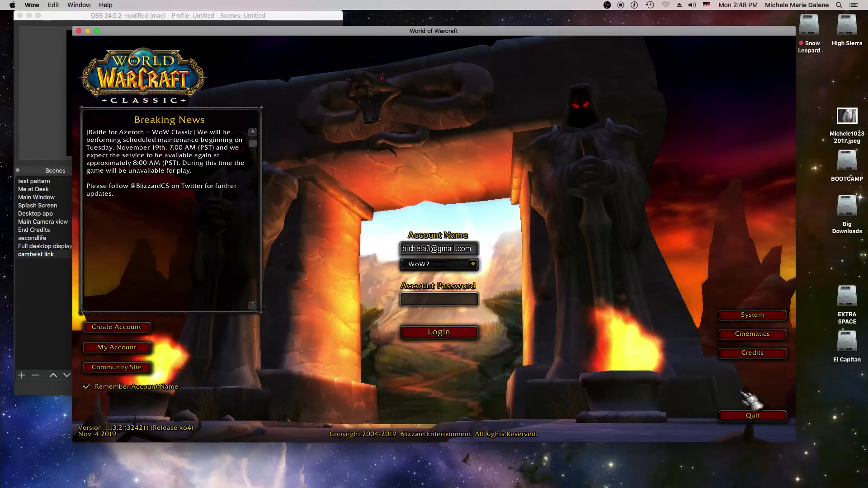
mouse_move(664, 487)
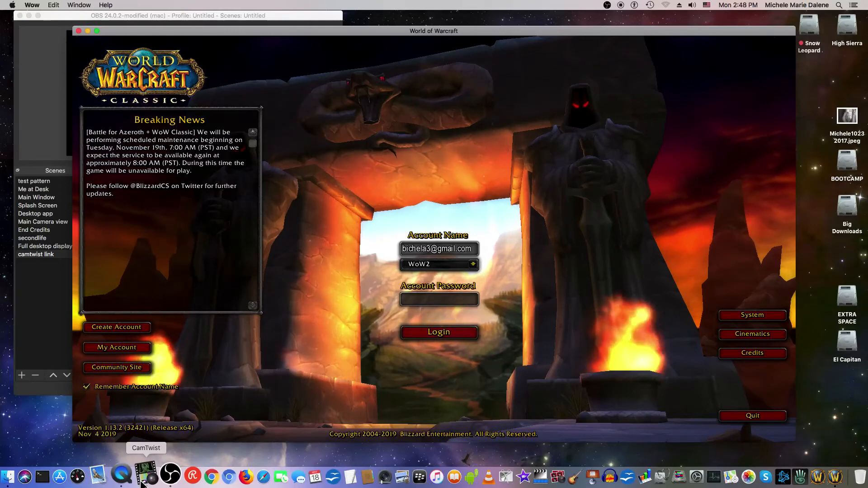
click(144, 479)
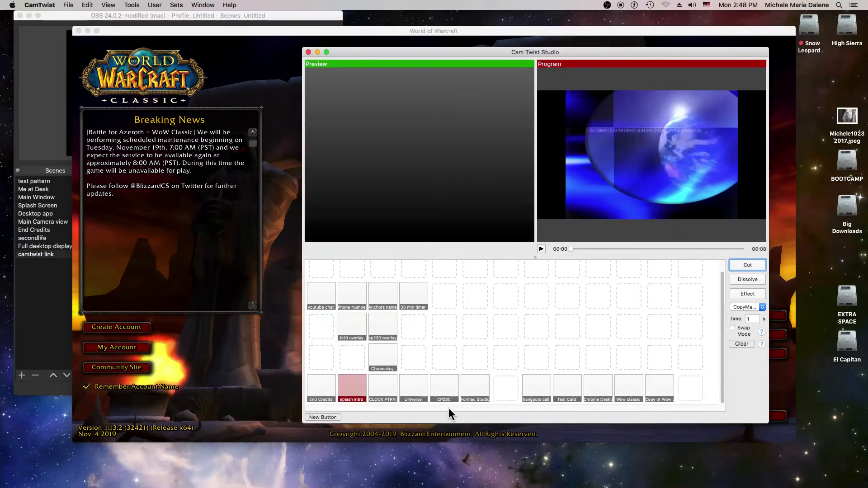
click(631, 389)
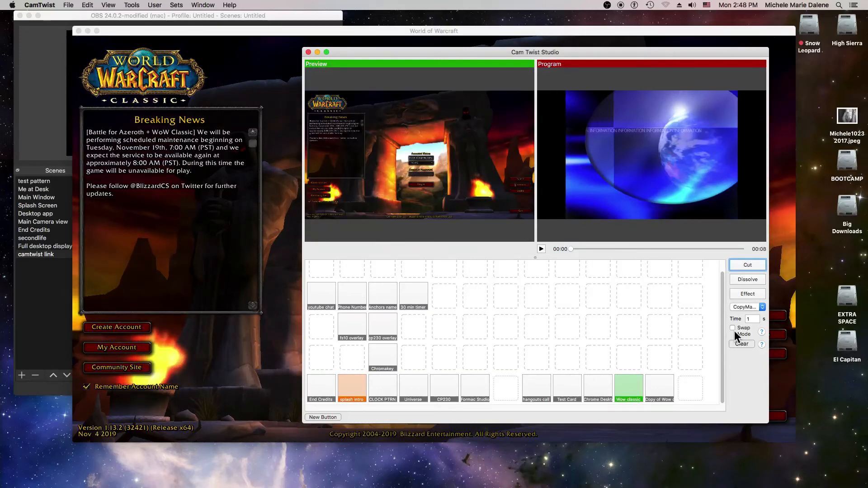
click(743, 265)
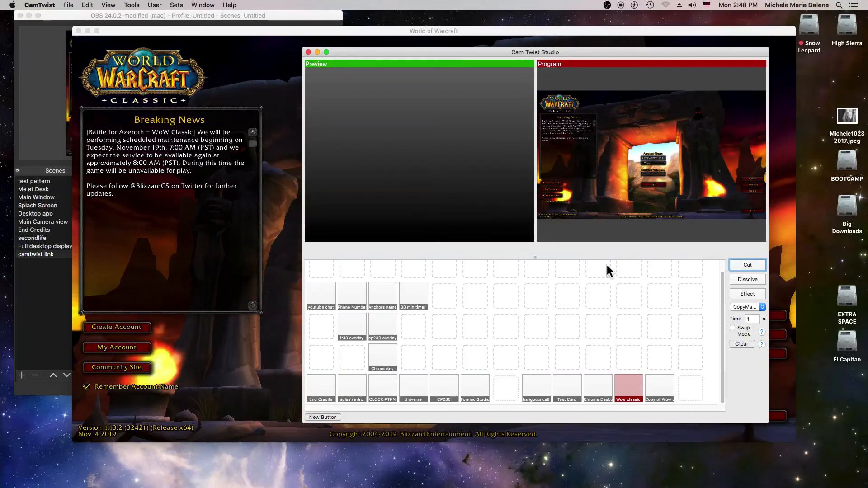
Switch to OBS to check the game in the camtwist link preview, and quit World of Warcraft from its login screen.
click(37, 335)
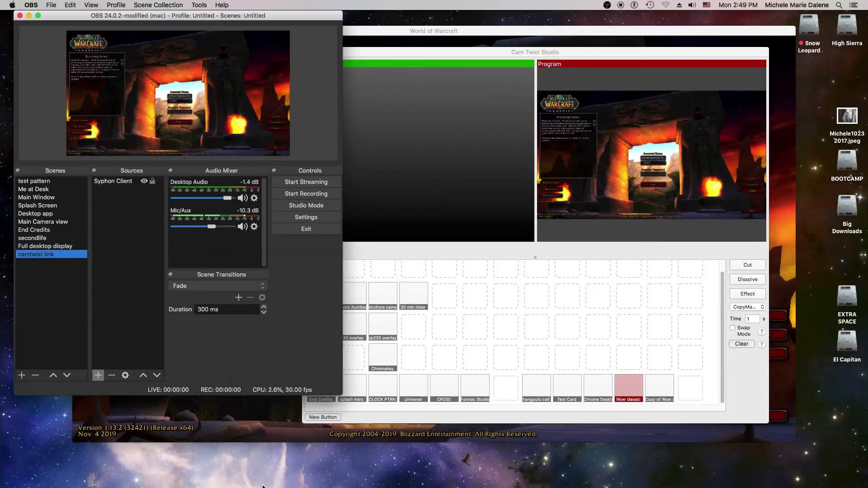
click(622, 436)
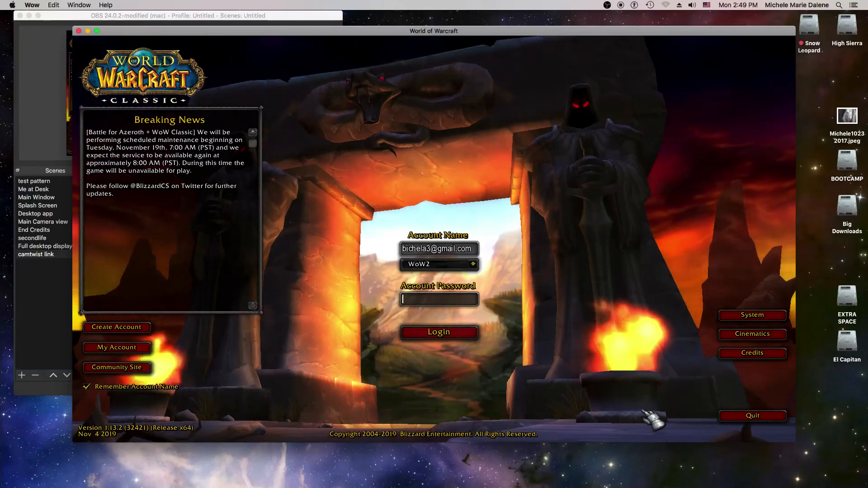
click(775, 418)
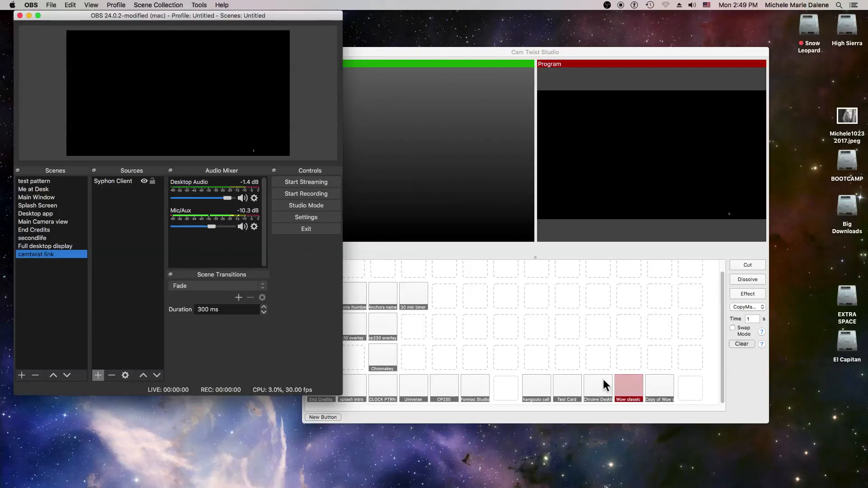
In CamTwist Studio, dissolve the CP230 camera setup into the program output.
click(432, 388)
click(441, 389)
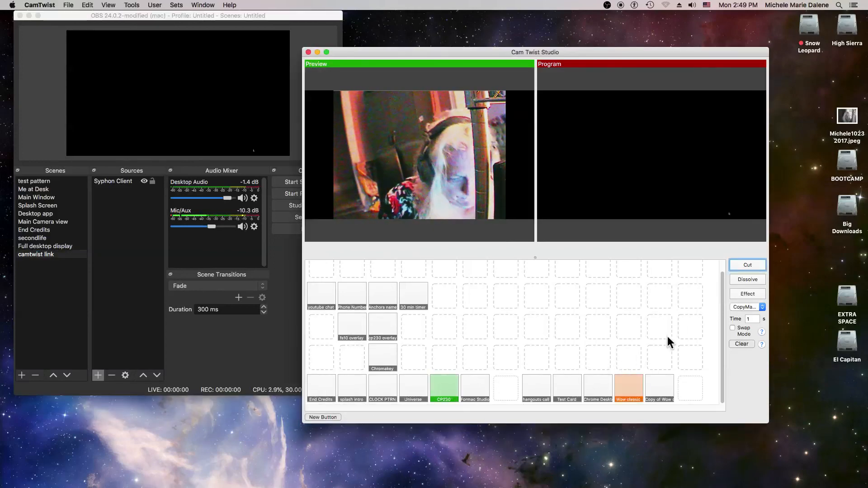
click(749, 276)
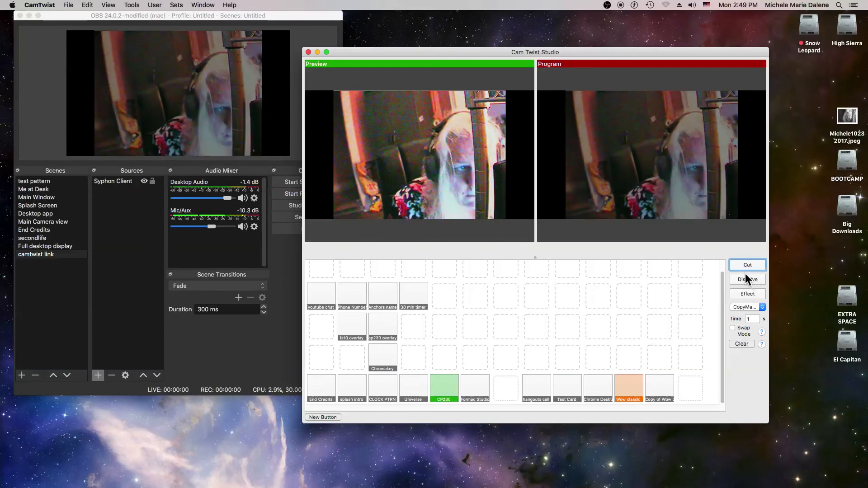